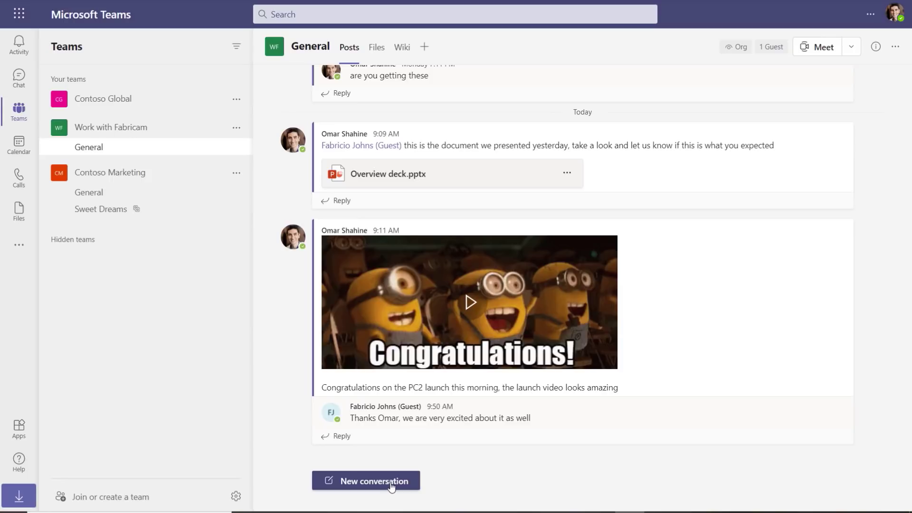
# Post a message mentioning the guest: 'can you please send me the file we talked about'
pyautogui.click(391, 487)
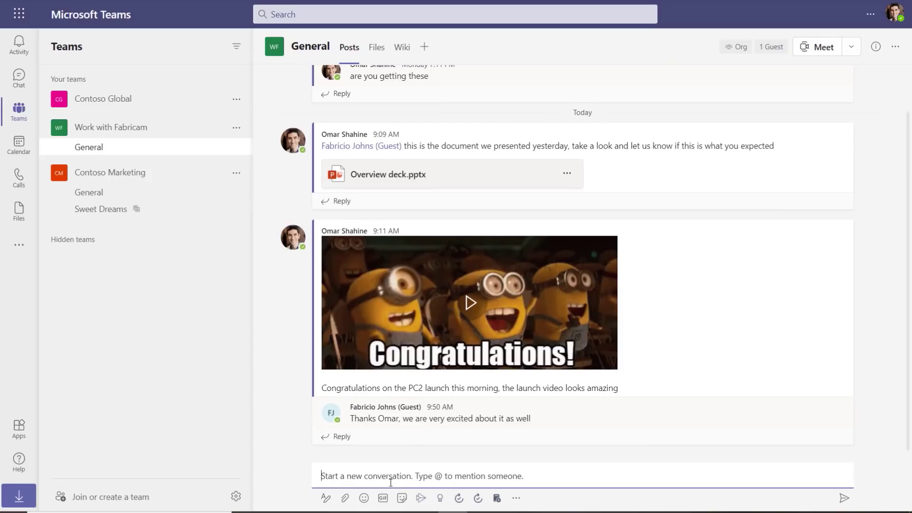
pyautogui.write('@Fa')
pyautogui.click(458, 414)
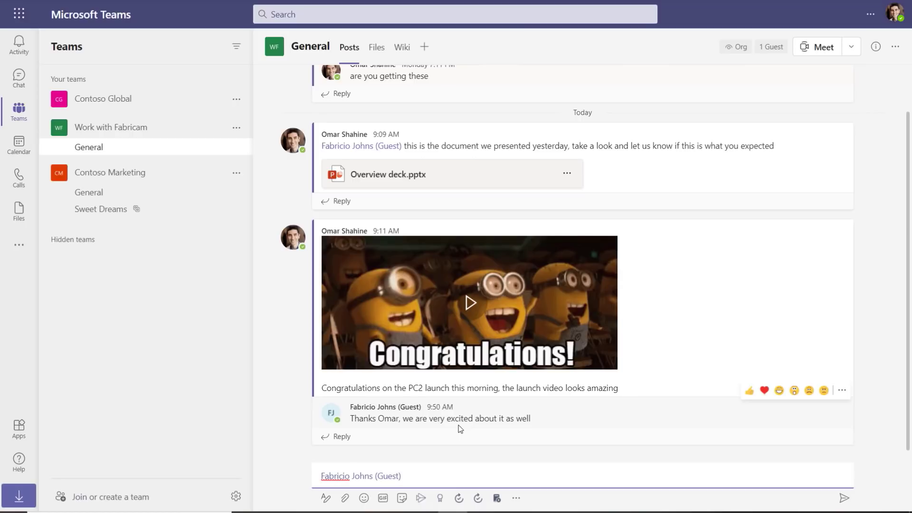
pyautogui.write('can you please send me the file we talked about')
pyautogui.press('Return')
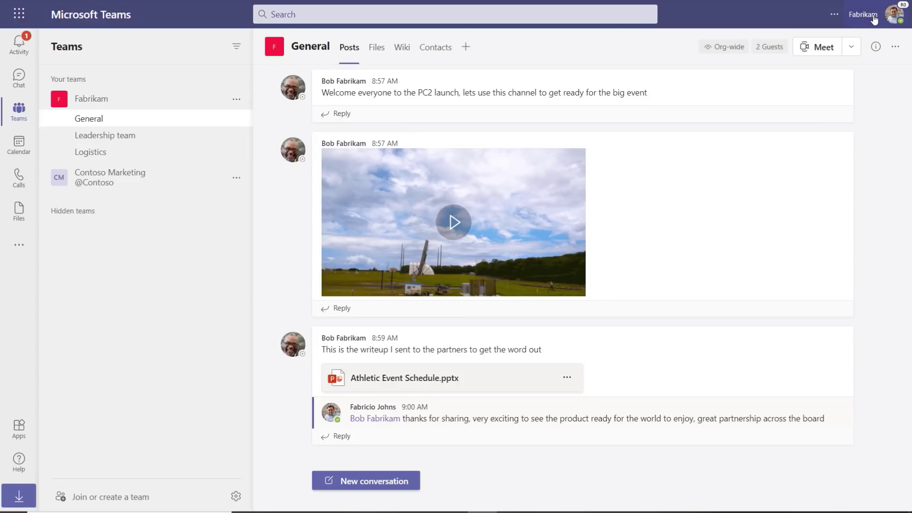
# Switch to the Contoso (Guest) organisation and begin replying to the file request
pyautogui.click(874, 19)
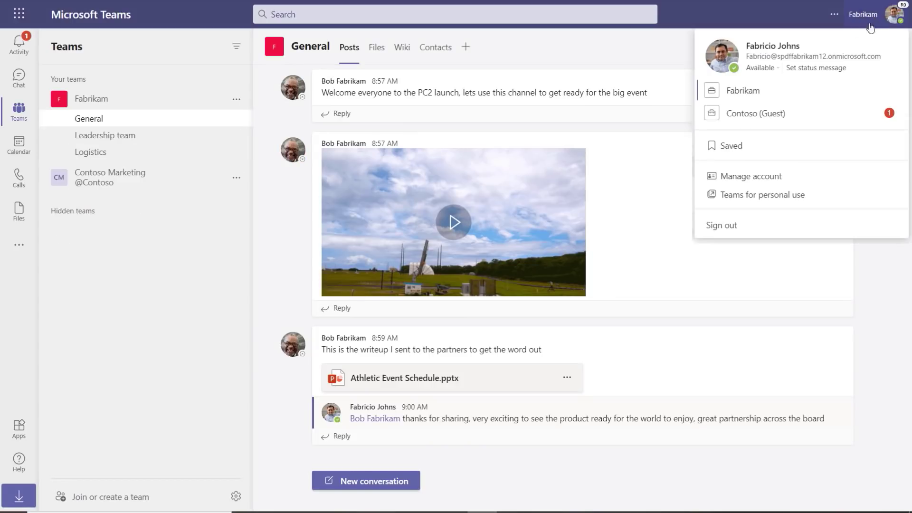
pyautogui.click(785, 120)
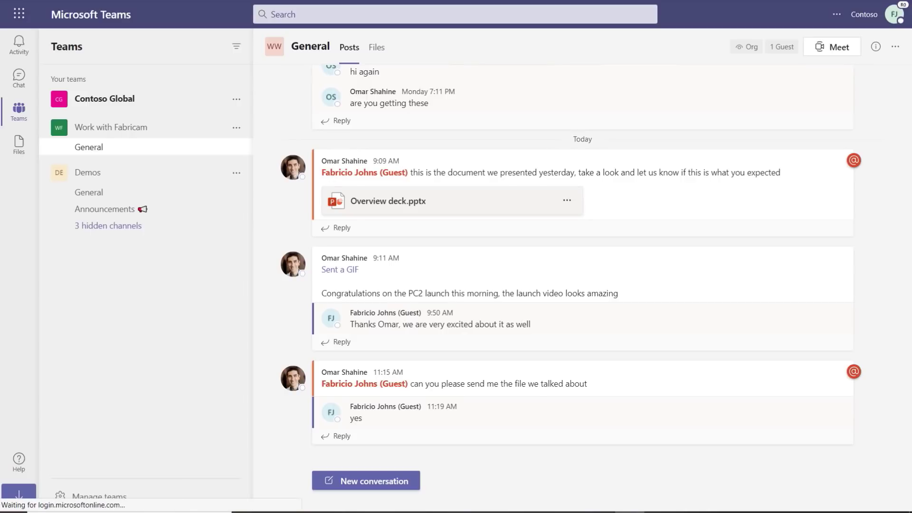
pyautogui.click(355, 436)
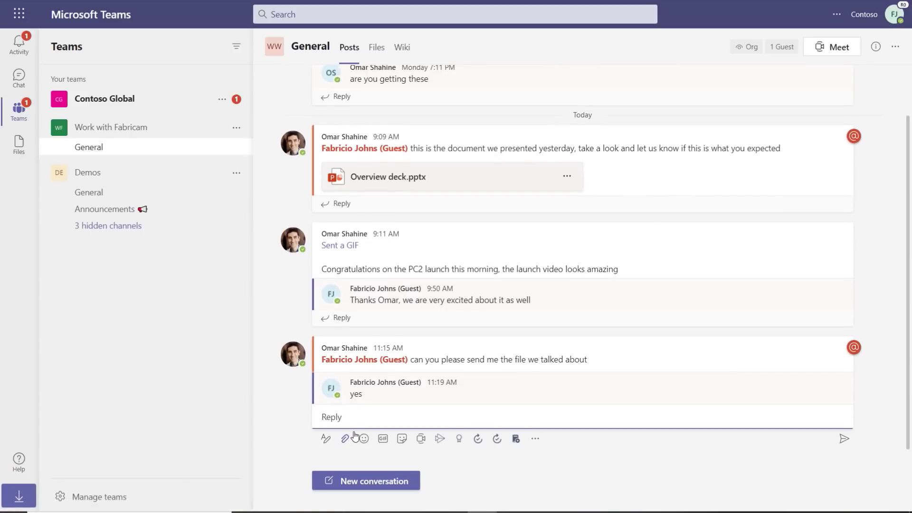
pyautogui.write('you the file sh')
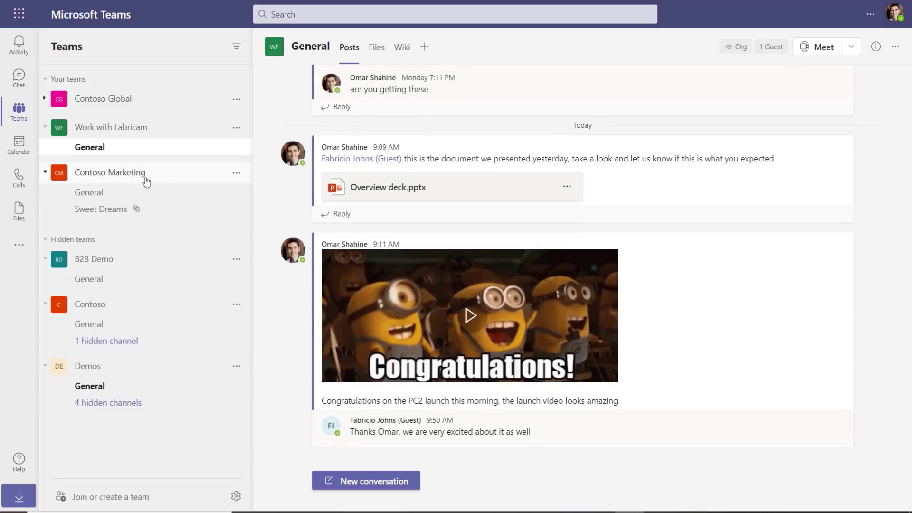
# Add a channel named Partner Work to Contoso Marketing with Shared privacy
pyautogui.click(236, 175)
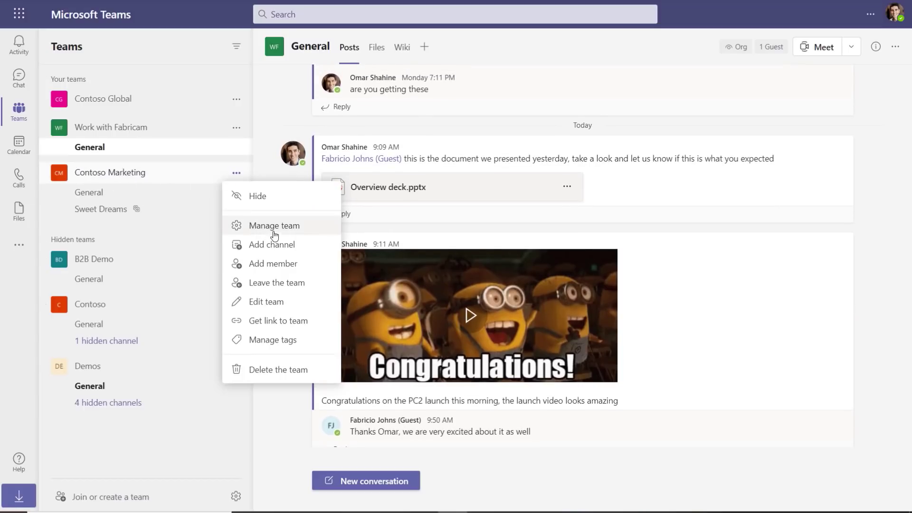
pyautogui.click(272, 245)
pyautogui.write('Partner')
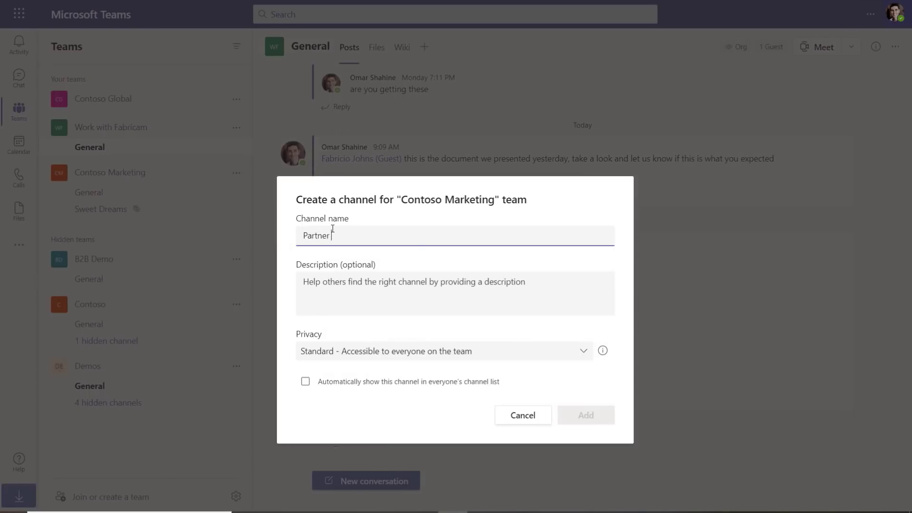
pyautogui.write('Work')
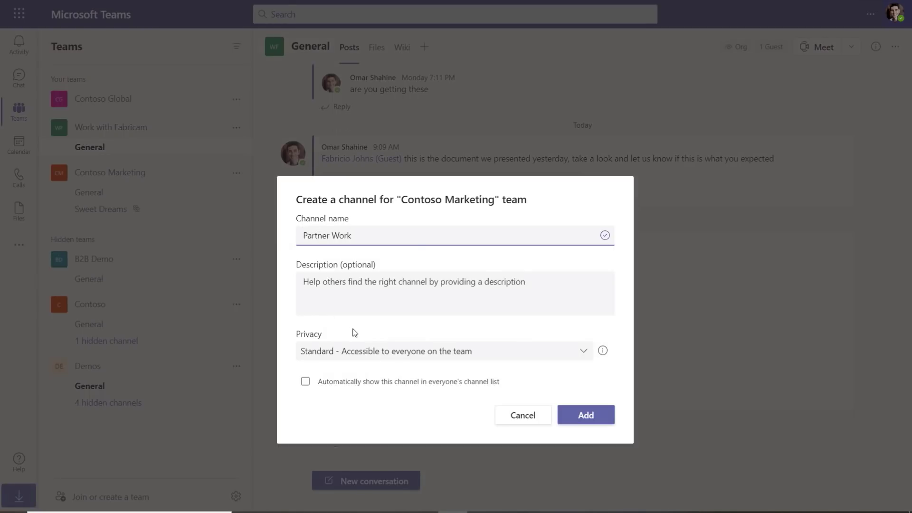
pyautogui.click(372, 361)
pyautogui.click(352, 323)
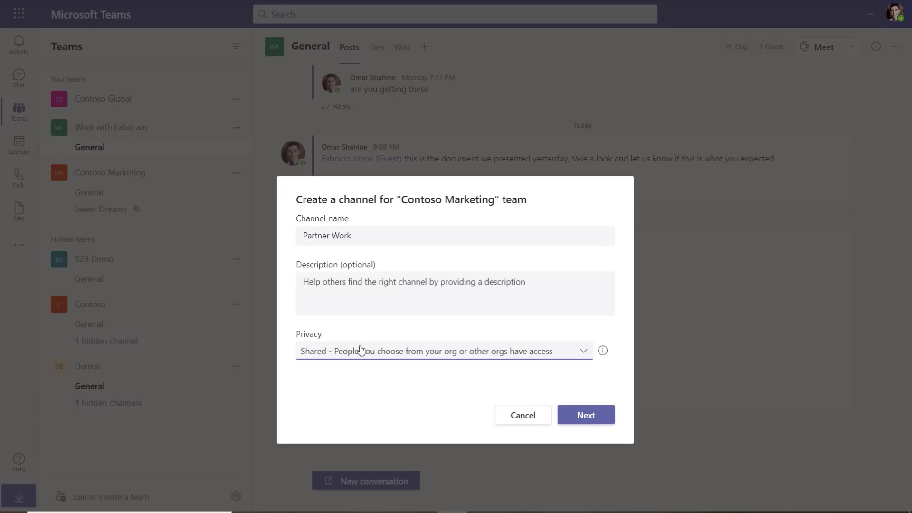
pyautogui.click(494, 352)
pyautogui.click(503, 354)
pyautogui.click(593, 423)
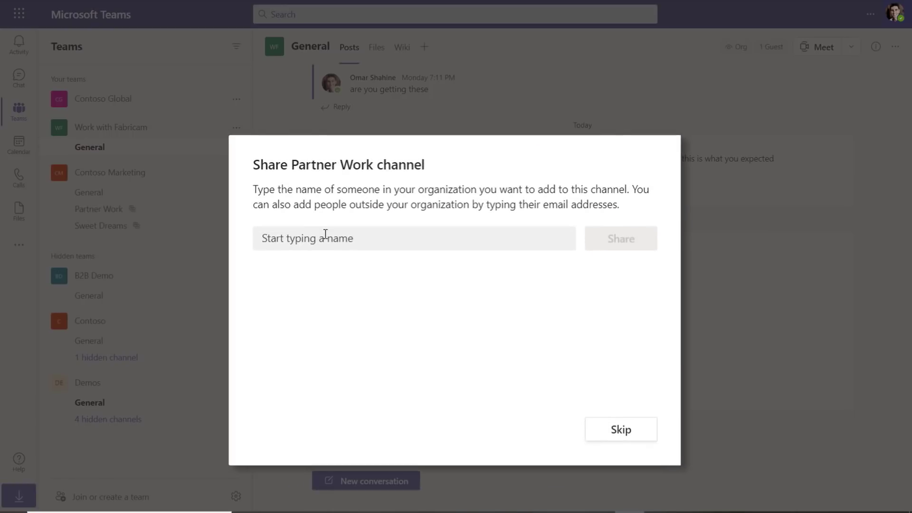
# Share Partner Work with the external partner's email address and finish
pyautogui.click(326, 234)
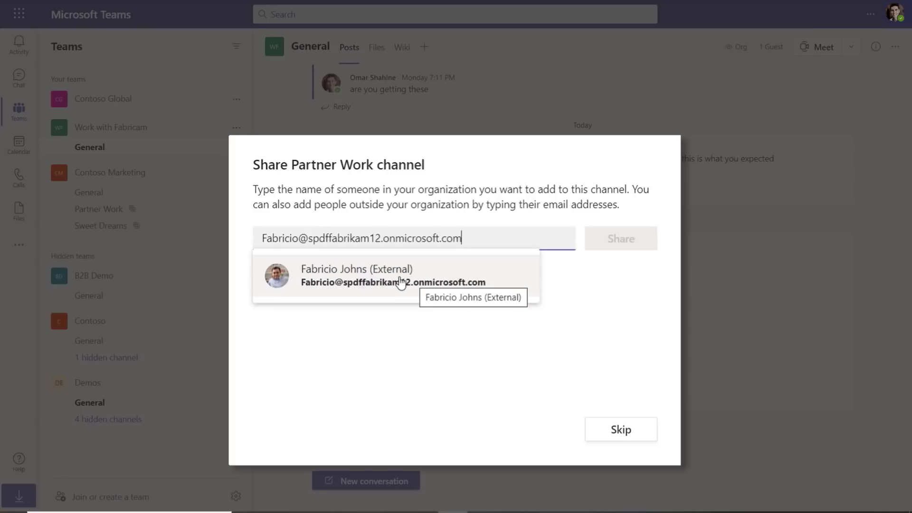
pyautogui.click(371, 282)
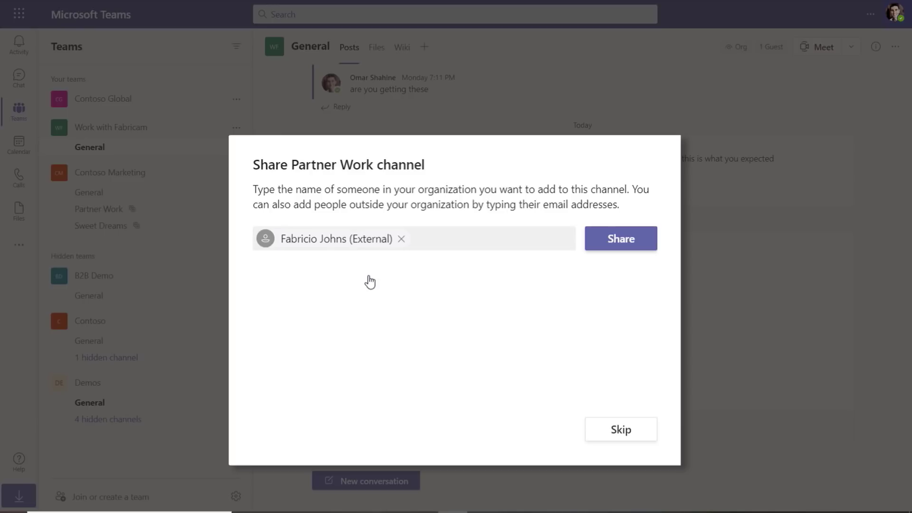
pyautogui.click(635, 241)
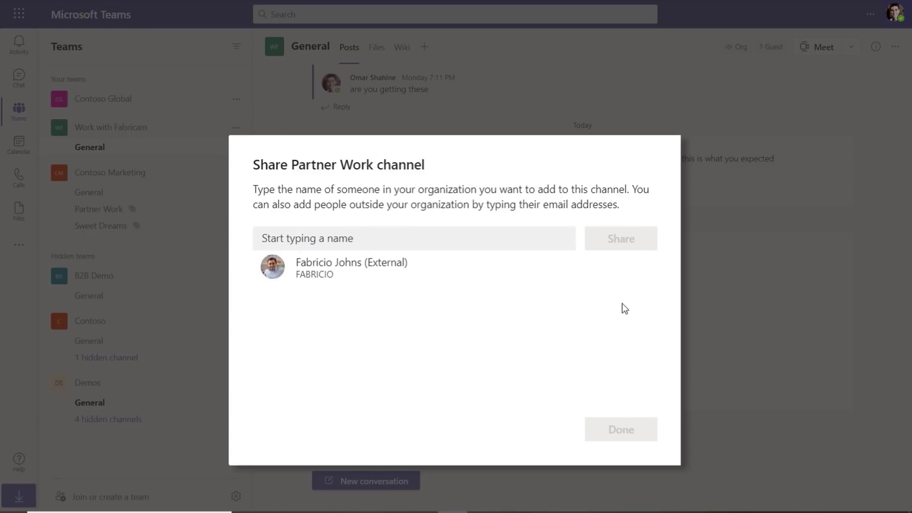
pyautogui.click(631, 432)
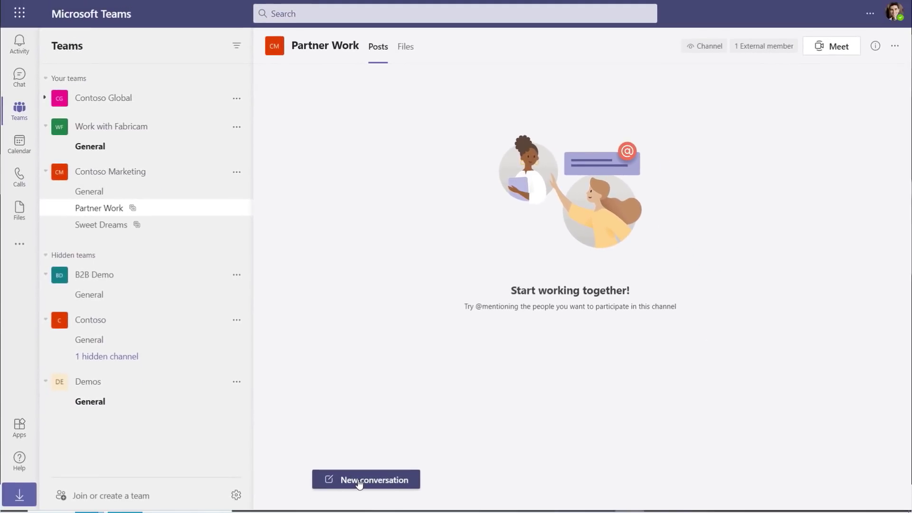
pyautogui.click(360, 481)
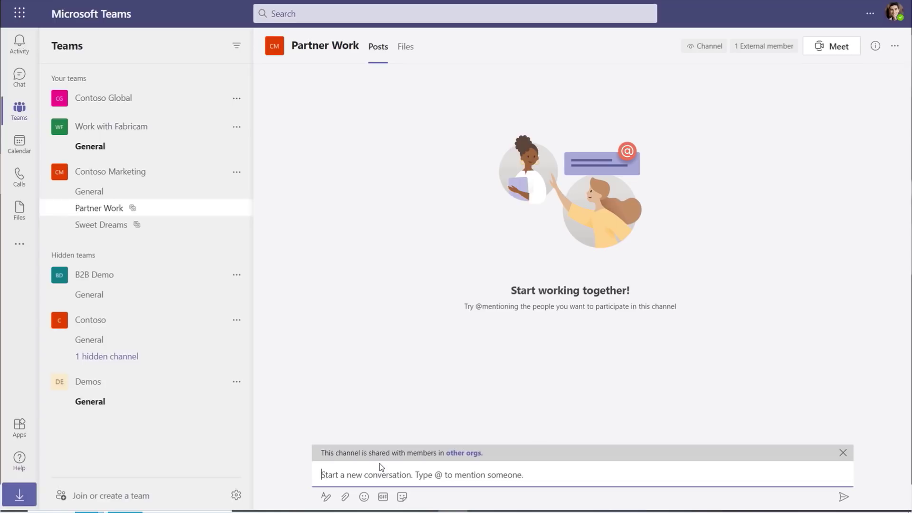
pyautogui.write('@fab')
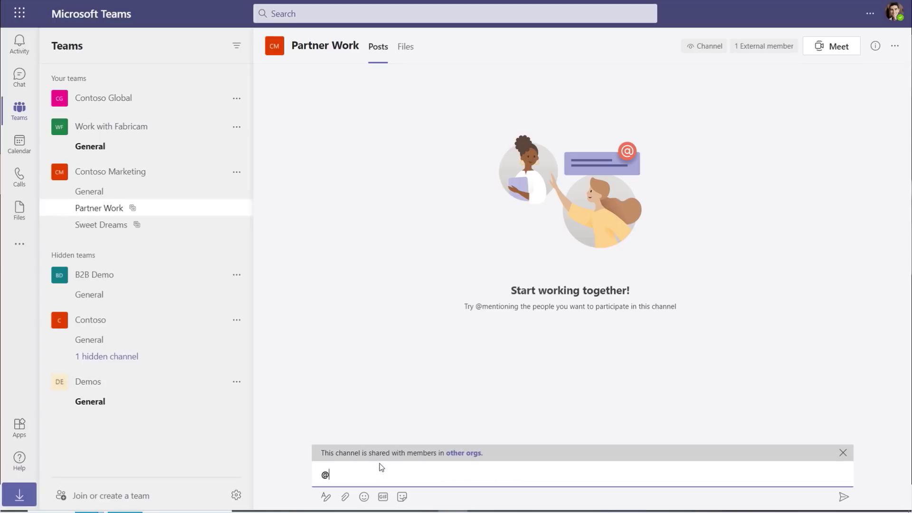
pyautogui.write('ri')
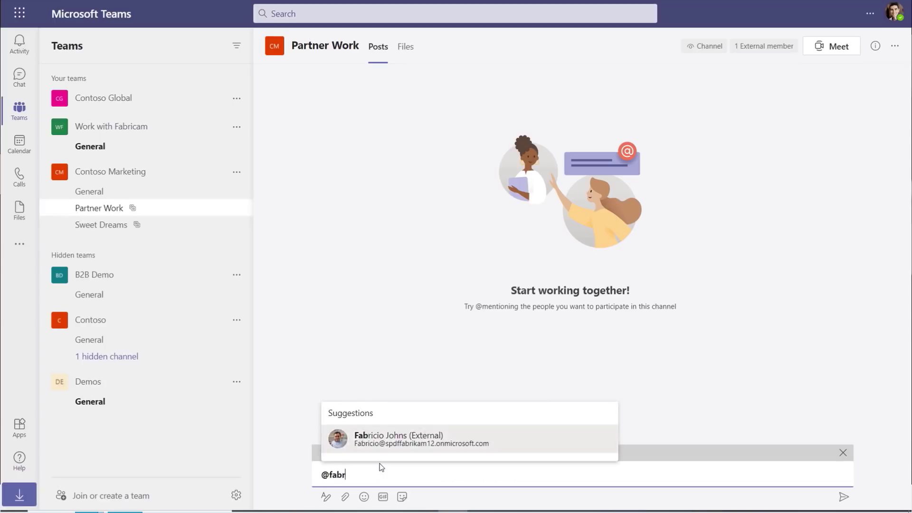
pyautogui.press('Return')
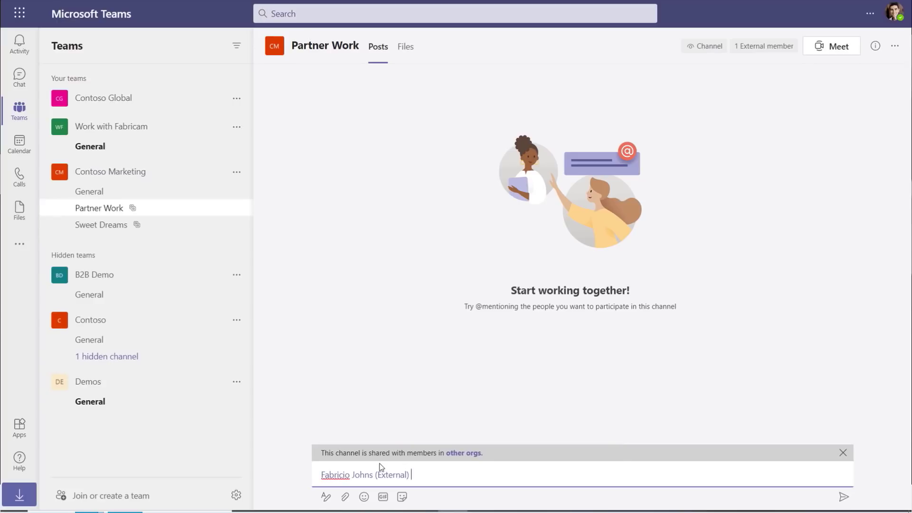
pyautogui.write('Are you seeing this')
pyautogui.press('Return')
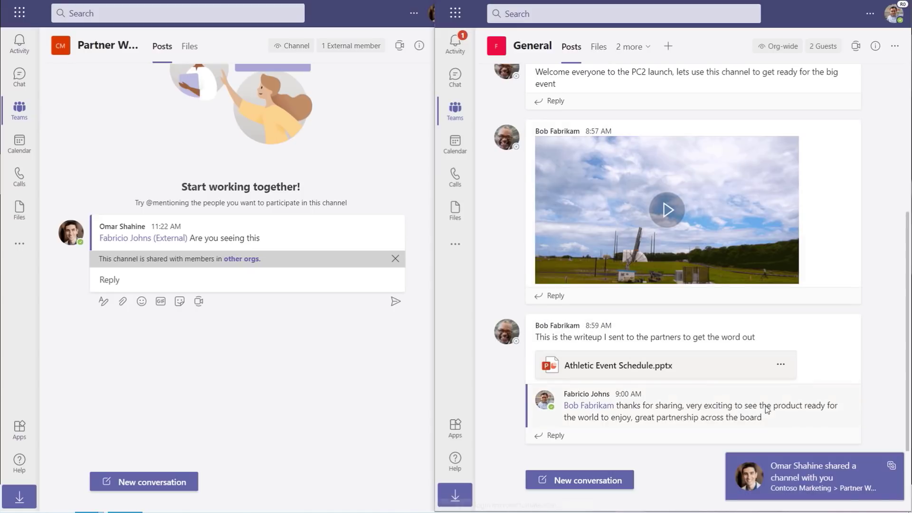
# From the shared-channel notification, open the Partner Work post and start a reply
pyautogui.click(817, 482)
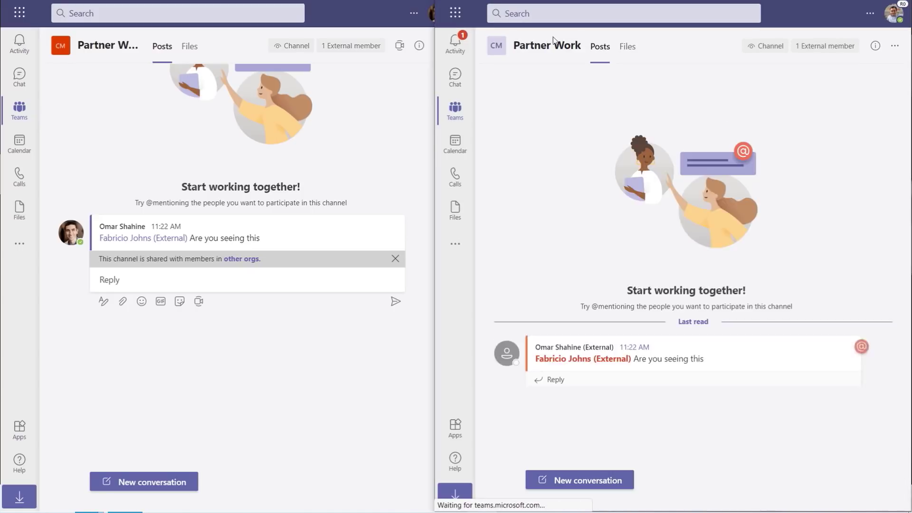
pyautogui.click(469, 117)
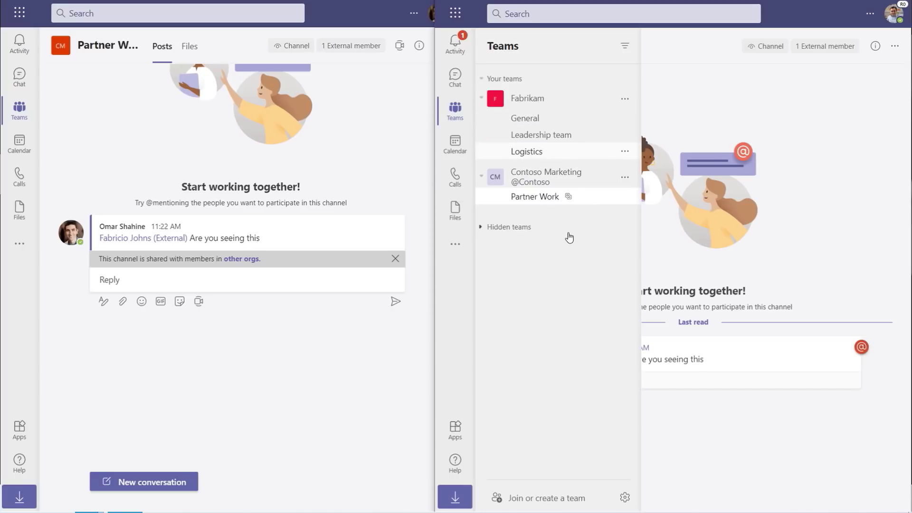
pyautogui.click(703, 379)
pyautogui.write('yes@')
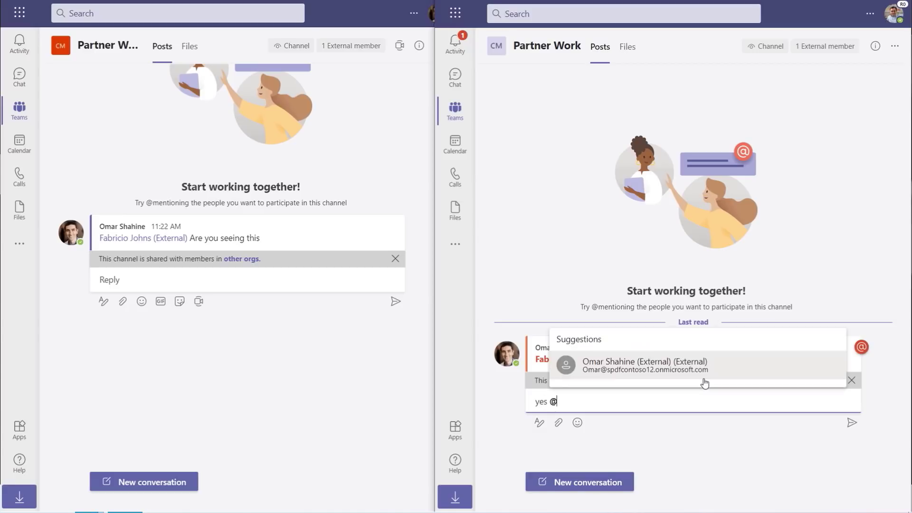
pyautogui.press('Return')
pyautogui.write("'m in")
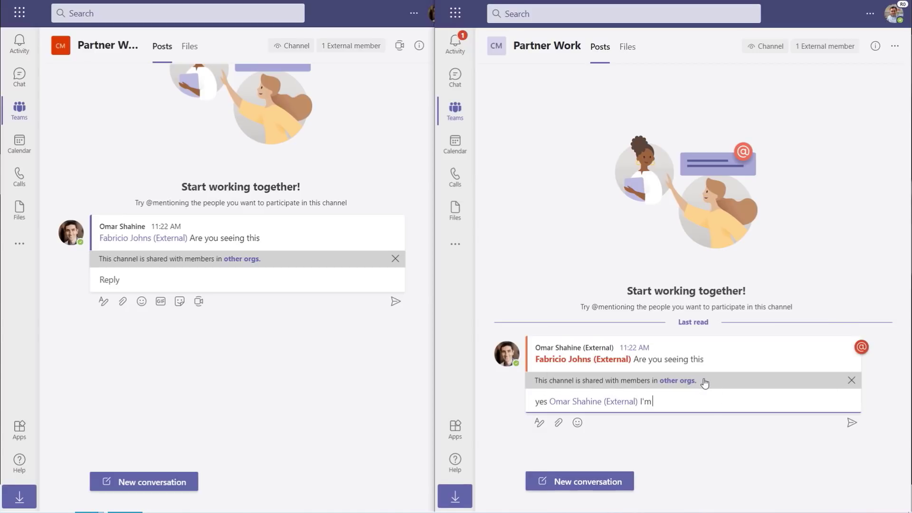
pyautogui.press('Return')
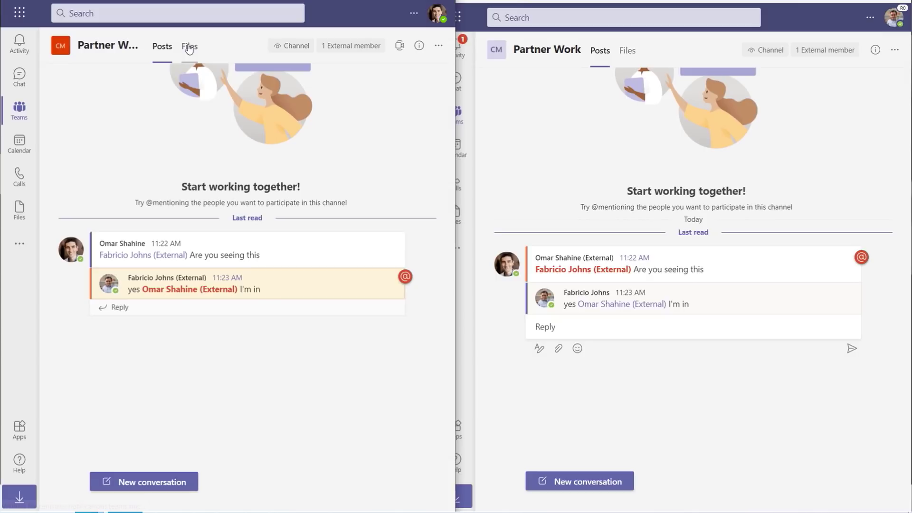
pyautogui.click(189, 46)
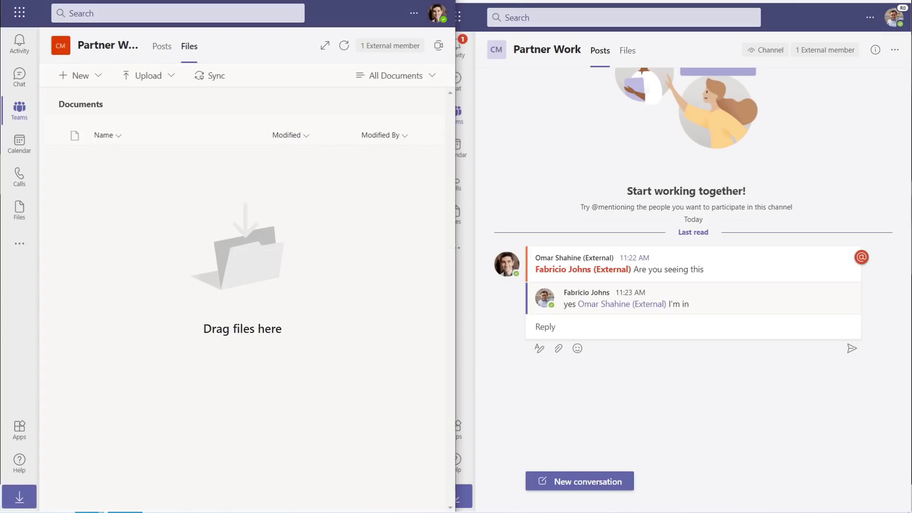
# Upload ERD project description.pptx from File Explorer into the Partner Work files
pyautogui.click(251, 506)
pyautogui.moveTo(335, 186)
pyautogui.mouseDown()
pyautogui.moveTo(163, 187)
pyautogui.moveTo(169, 196)
pyautogui.mouseUp()
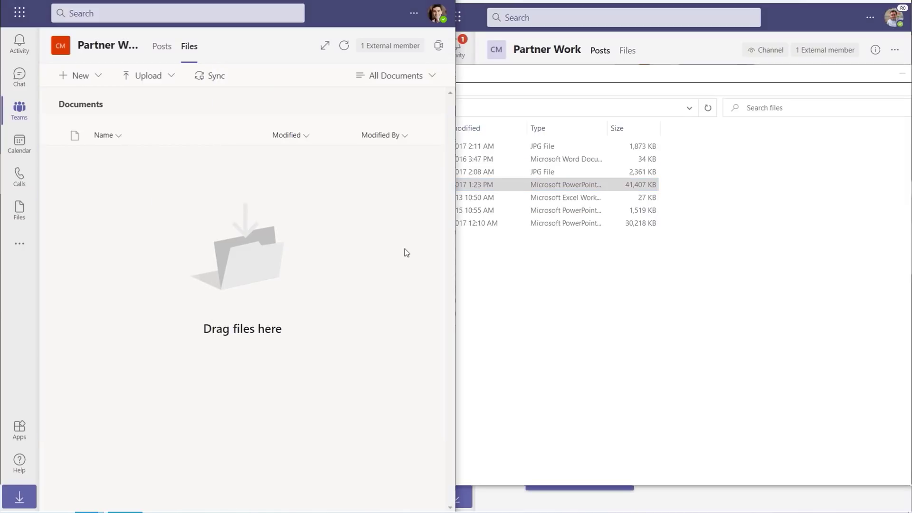
pyautogui.moveTo(790, 76); pyautogui.dragTo(769, 68)
pyautogui.click(835, 76)
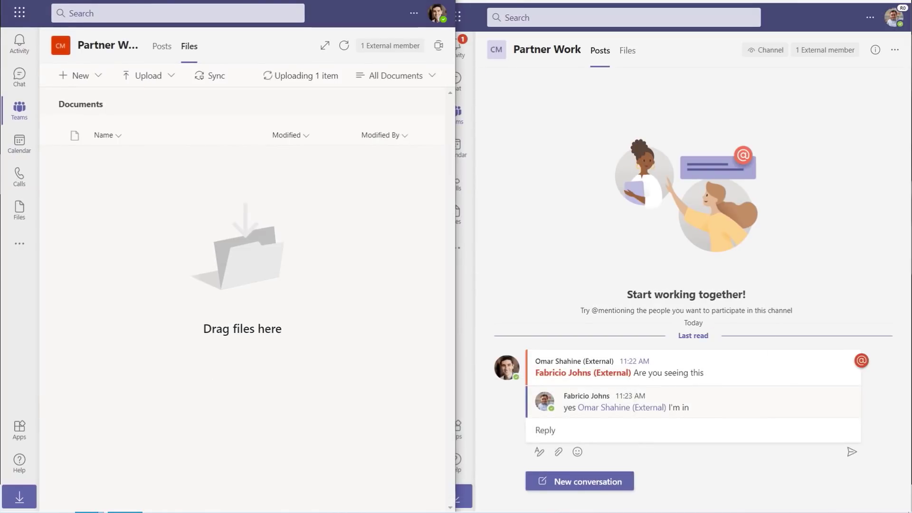
# Open ERD project description.pptx from the Files tab in the second participant's window
pyautogui.click(624, 57)
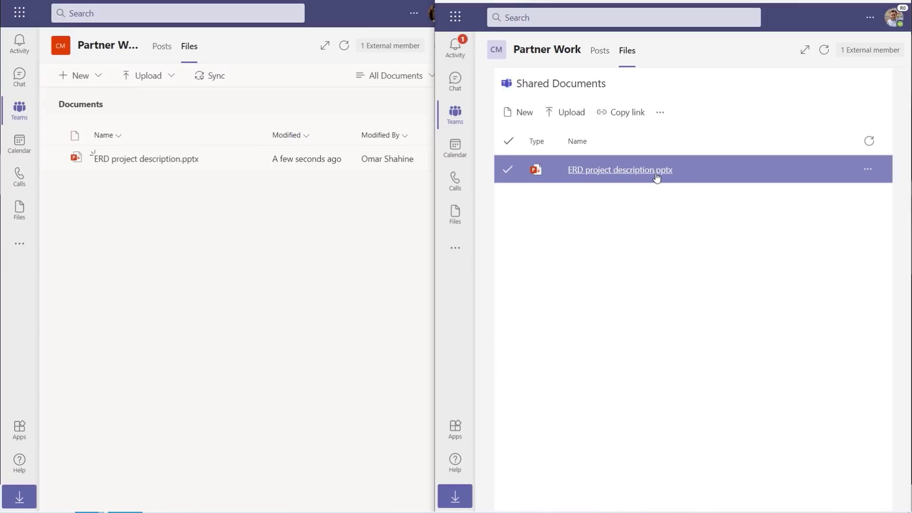
pyautogui.click(656, 174)
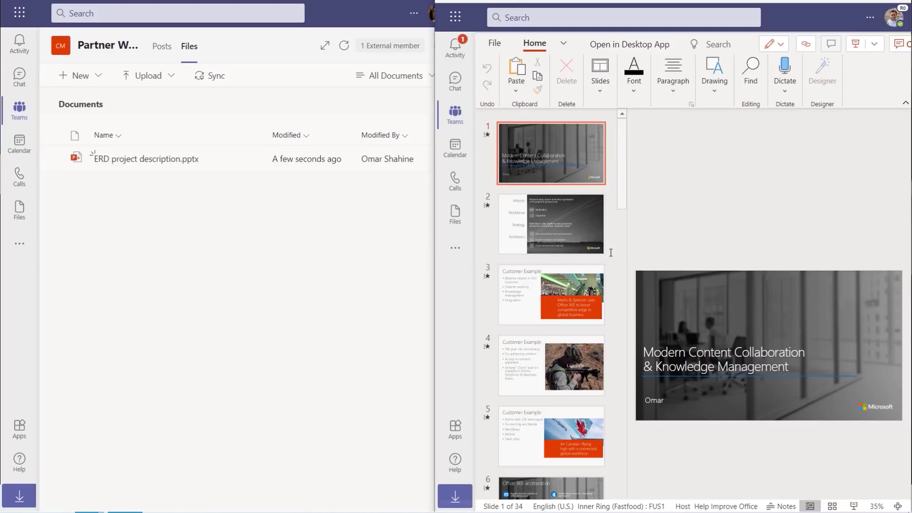
pyautogui.rightClick(574, 176)
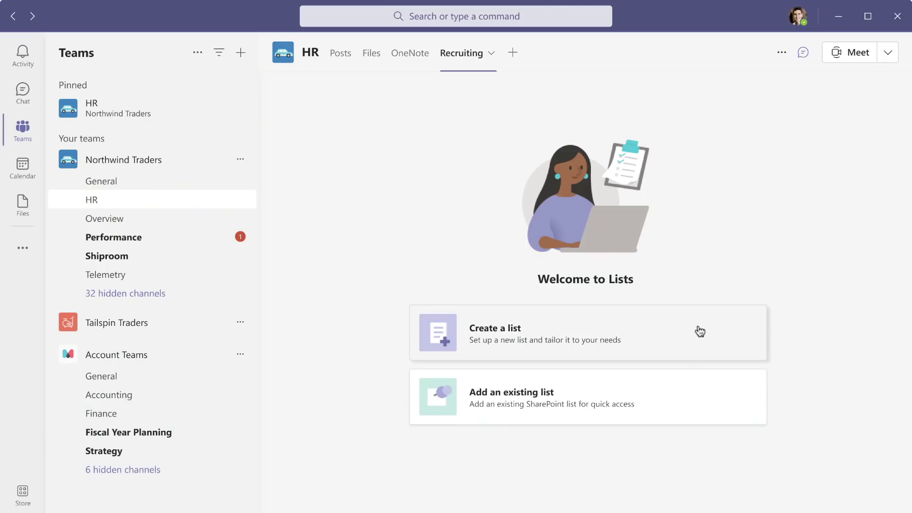
# Create a list from the Northwind Traders Recruitment template, reaching its Create List form
pyautogui.click(697, 329)
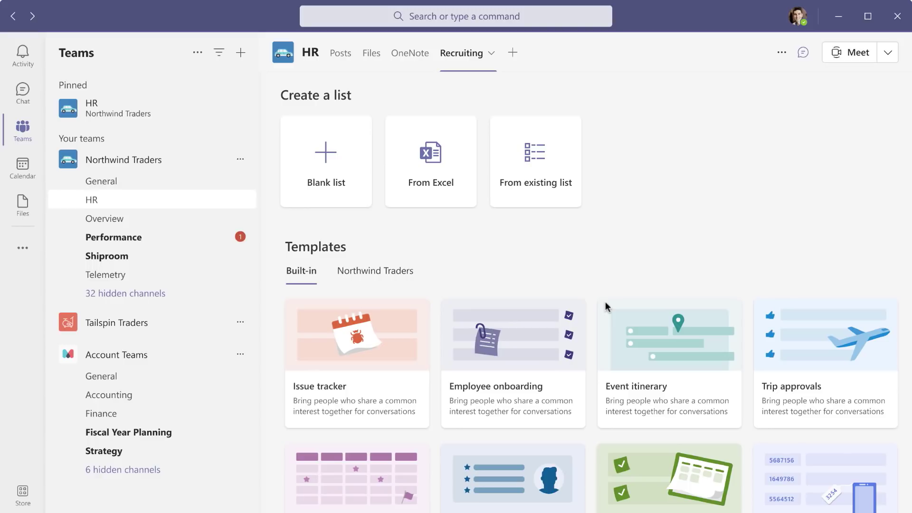
pyautogui.click(383, 283)
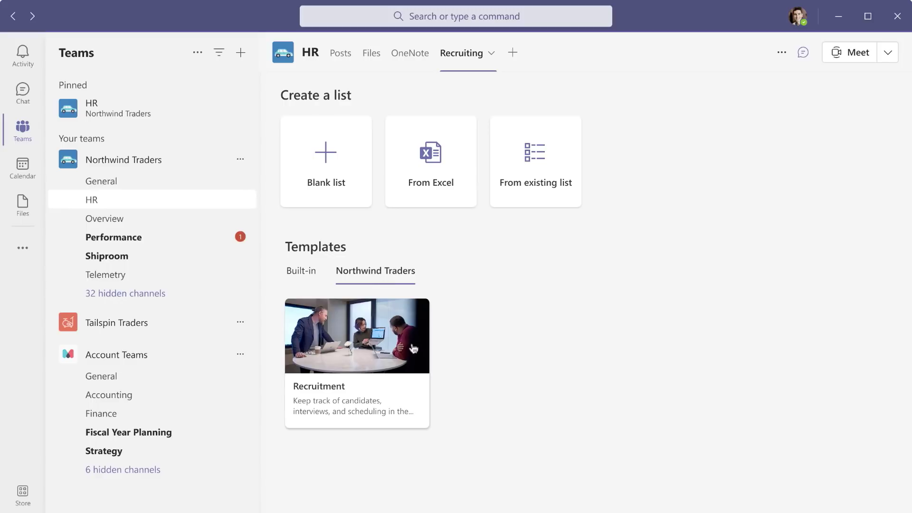
pyautogui.click(410, 386)
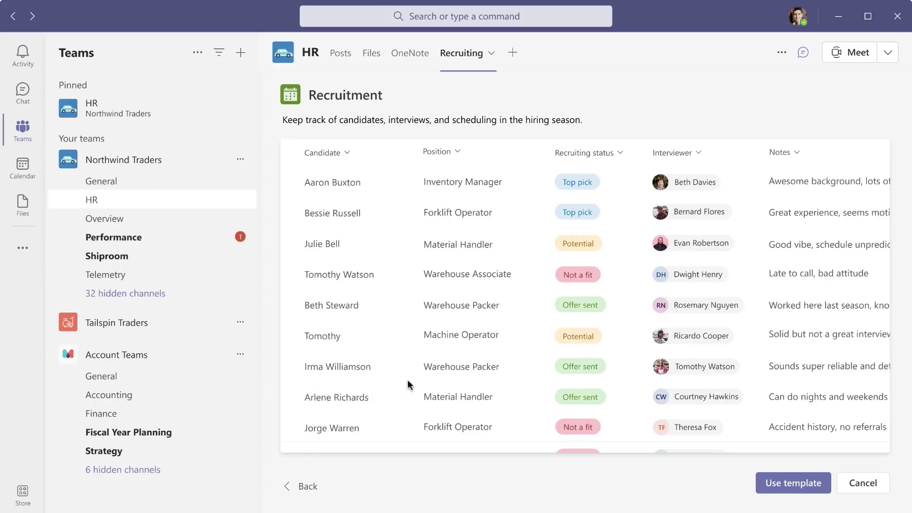
pyautogui.click(787, 484)
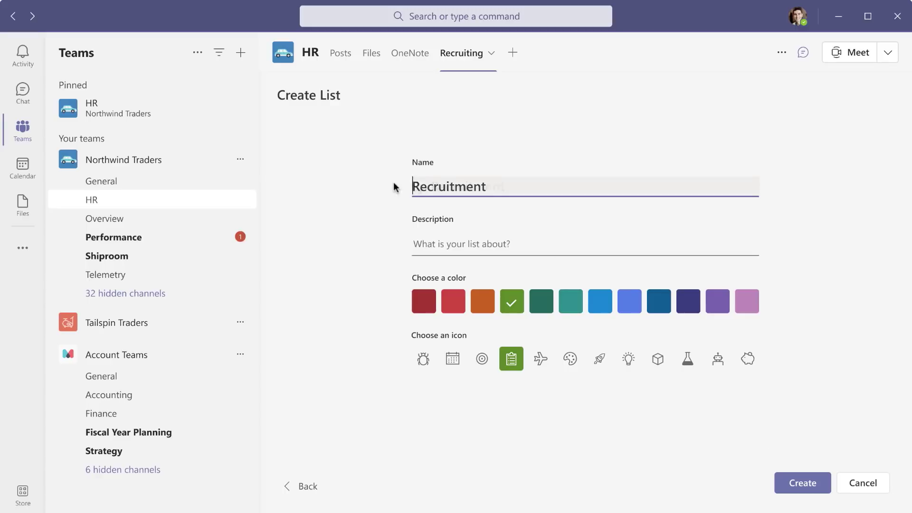
# Prefix the list name with 'Spring 2021' to make it Spring 2021 Recruitment
pyautogui.write('Spring 2021')
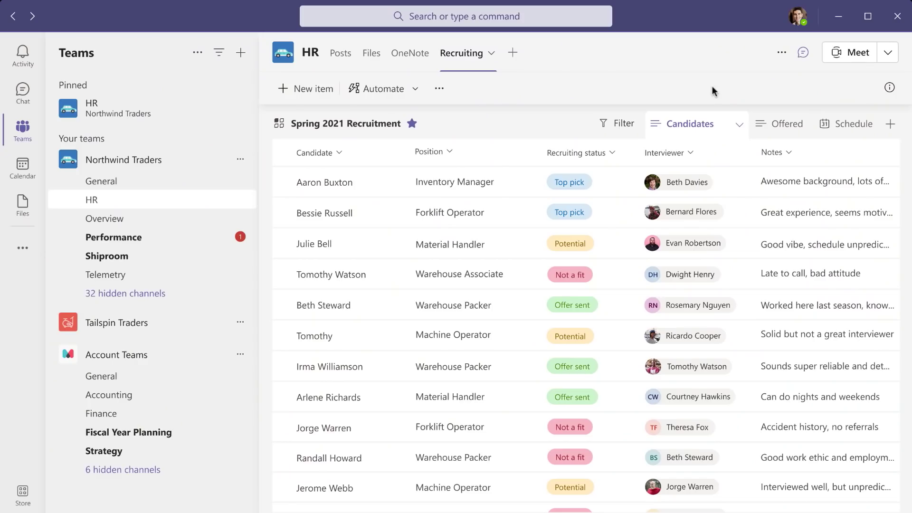
# In the Schedule view, start a rule triggered when the Recruiting status column changes
pyautogui.click(853, 128)
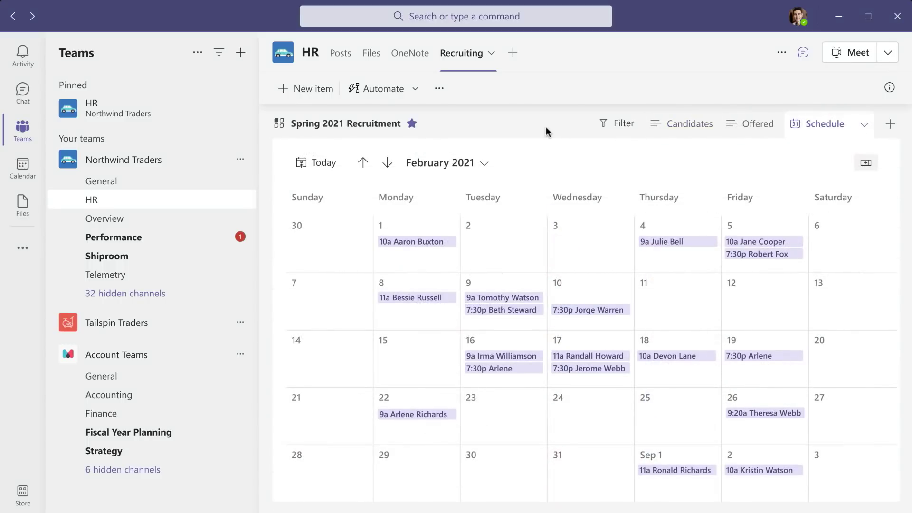
pyautogui.click(418, 92)
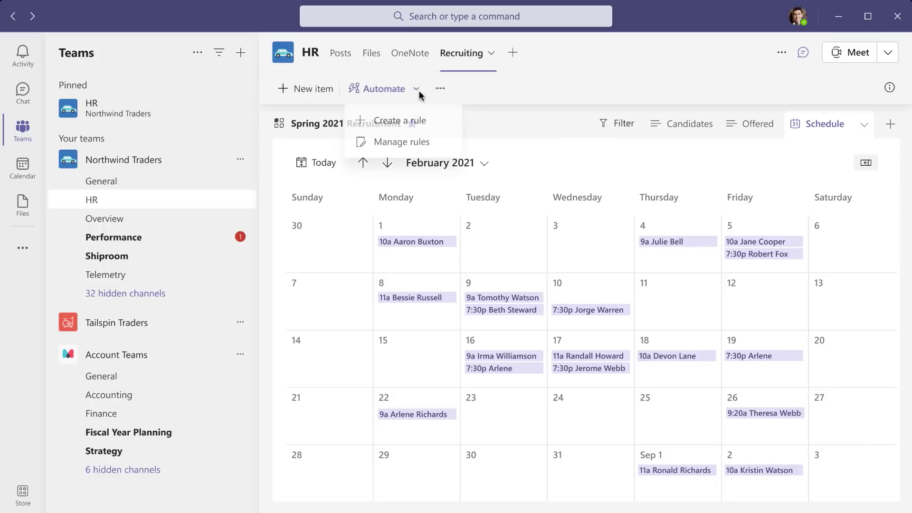
pyautogui.click(444, 120)
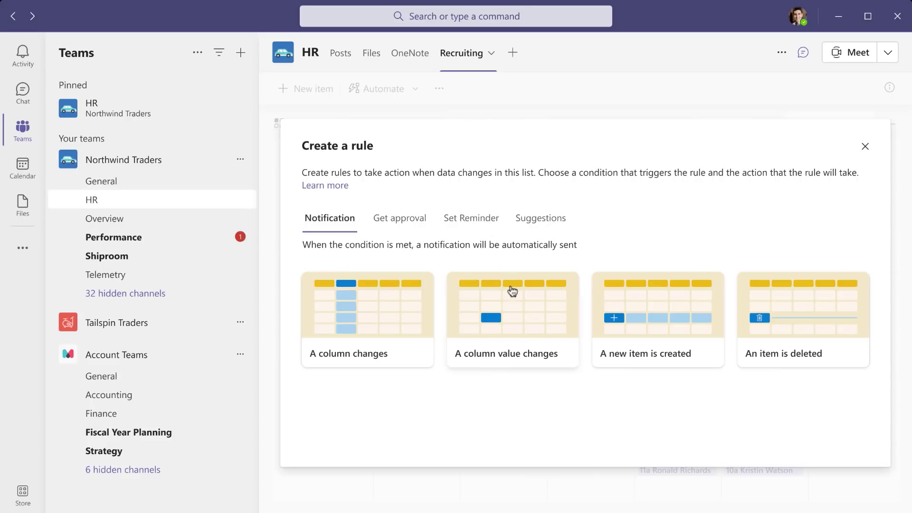
pyautogui.click(517, 305)
pyautogui.click(517, 302)
pyautogui.click(524, 368)
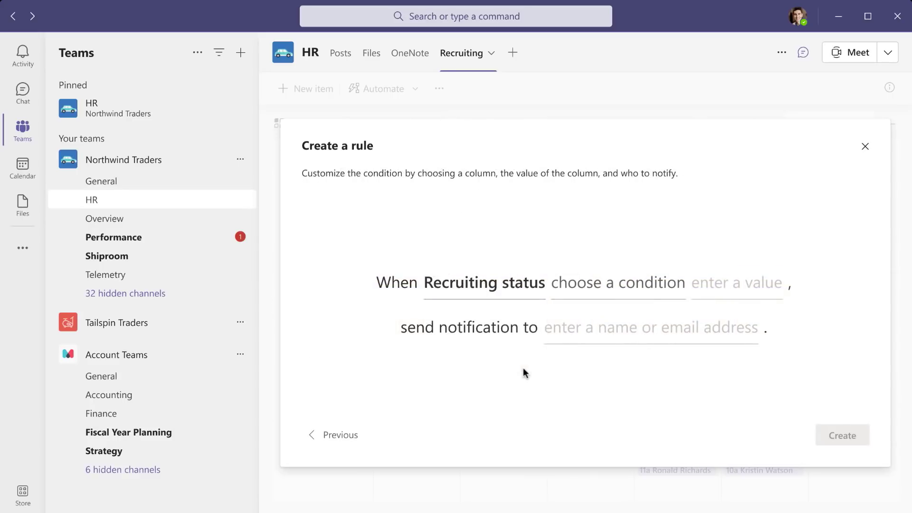
# Set the rule to notify the Interviewer when the status is Offer sent, and save it
pyautogui.click(598, 291)
pyautogui.click(603, 312)
pyautogui.click(663, 296)
pyautogui.click(675, 359)
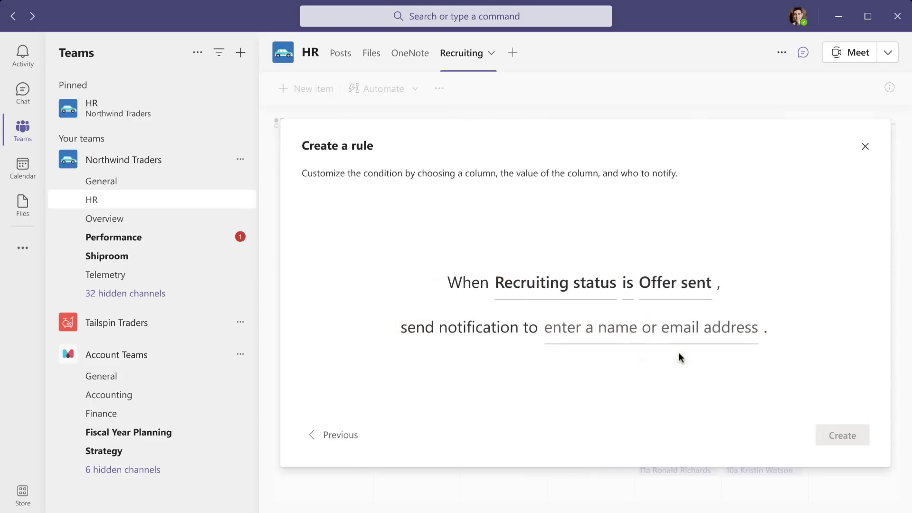
pyautogui.click(668, 341)
pyautogui.click(634, 401)
pyautogui.click(842, 436)
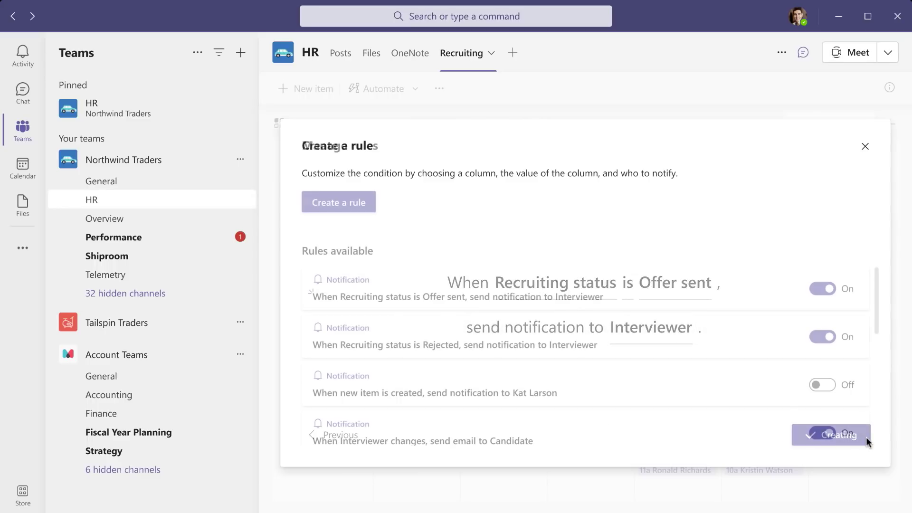
pyautogui.click(865, 148)
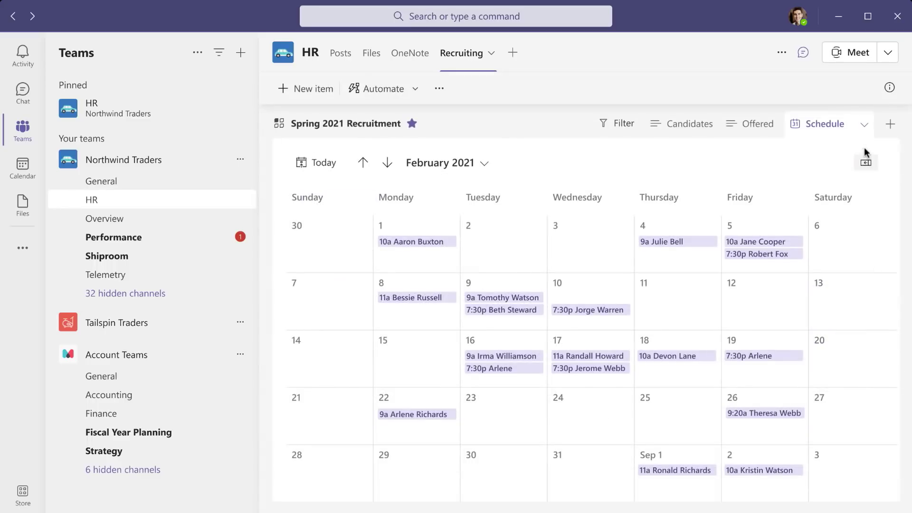
pyautogui.click(444, 243)
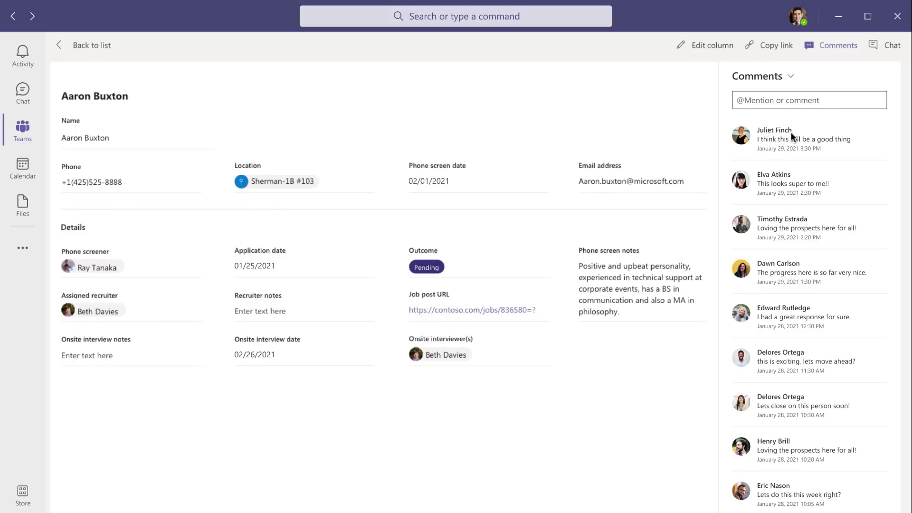
pyautogui.click(828, 104)
pyautogui.write('@')
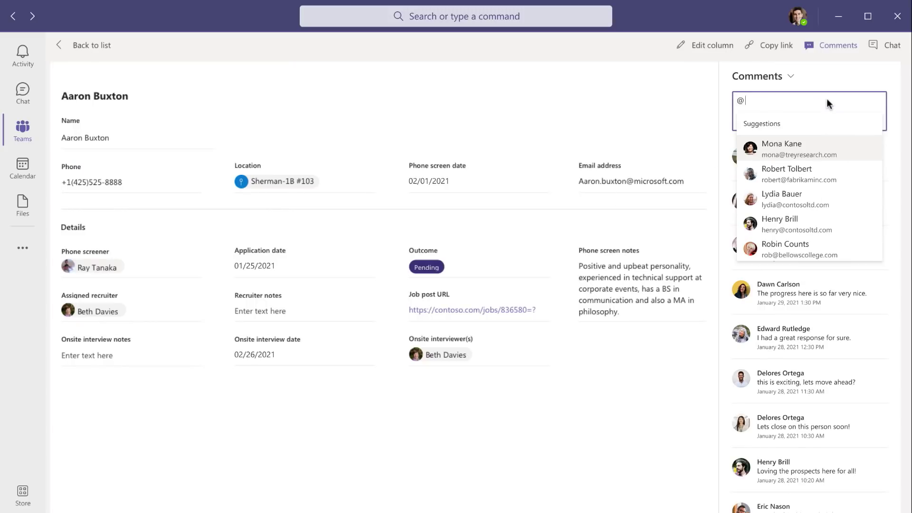
pyautogui.click(846, 142)
pyautogui.write(', this looks great!')
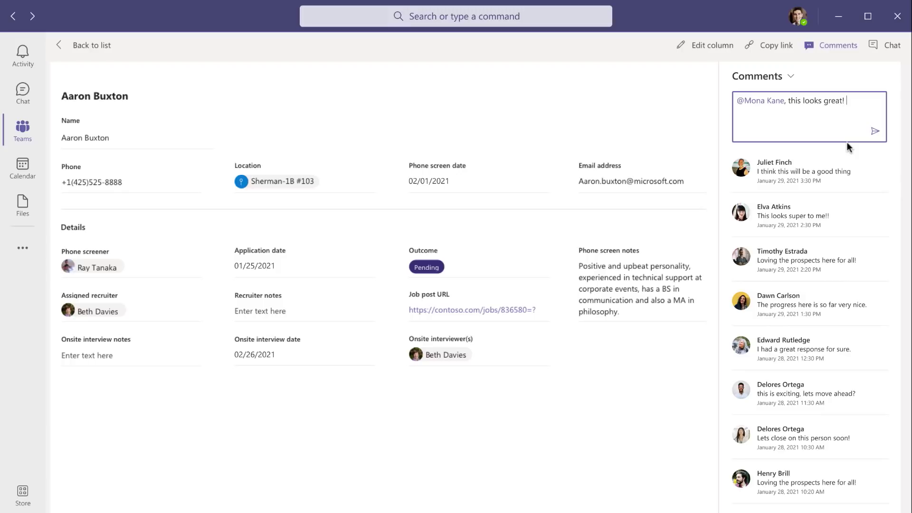
pyautogui.click(875, 131)
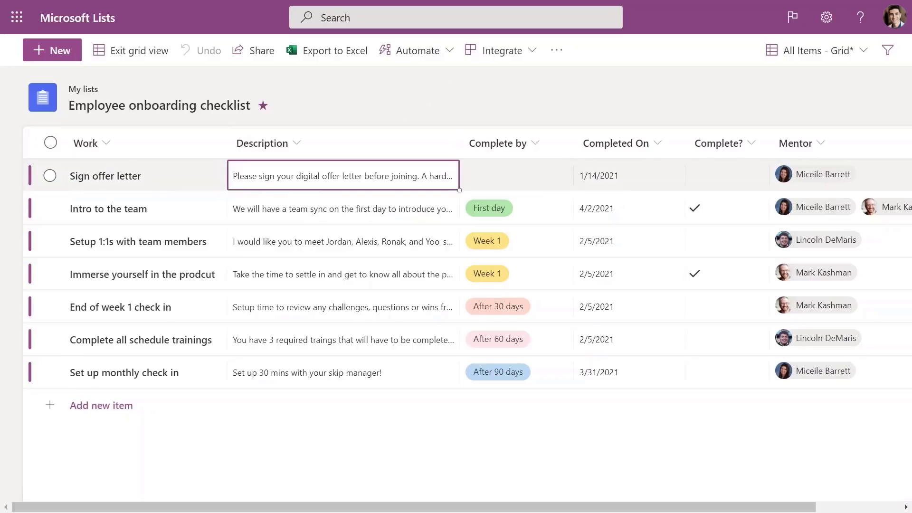
# Make the word 'before' bold in the Sign offer letter description
pyautogui.press('Return')
pyautogui.hotkey('ctrl', 'shift', 'Right')
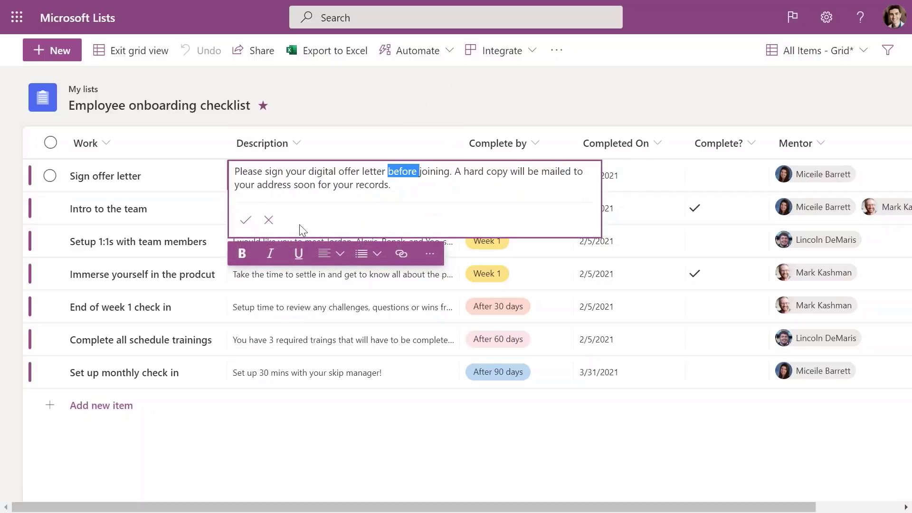
pyautogui.click(242, 253)
pyautogui.click(246, 220)
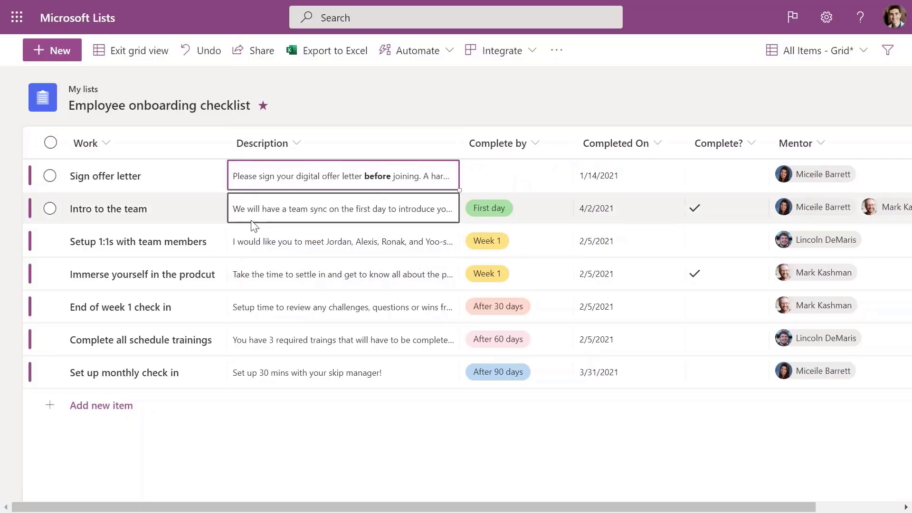
# Set Sign offer letter's Complete by to Before joining and mark it complete
pyautogui.click(497, 179)
pyautogui.click(499, 180)
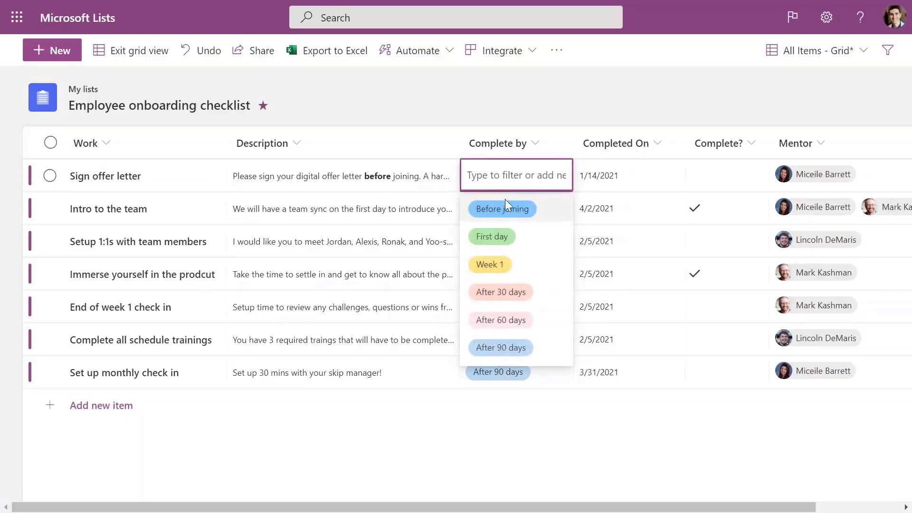
pyautogui.click(509, 212)
pyautogui.click(717, 173)
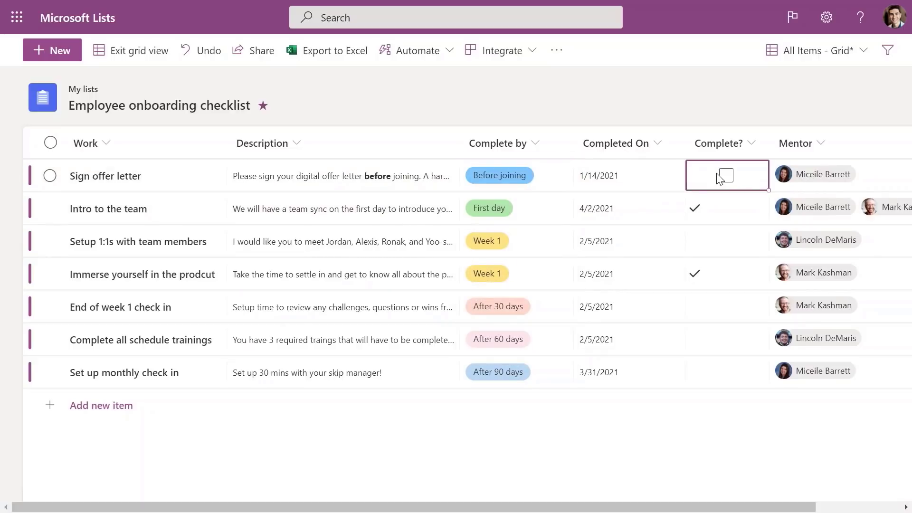
pyautogui.click(723, 179)
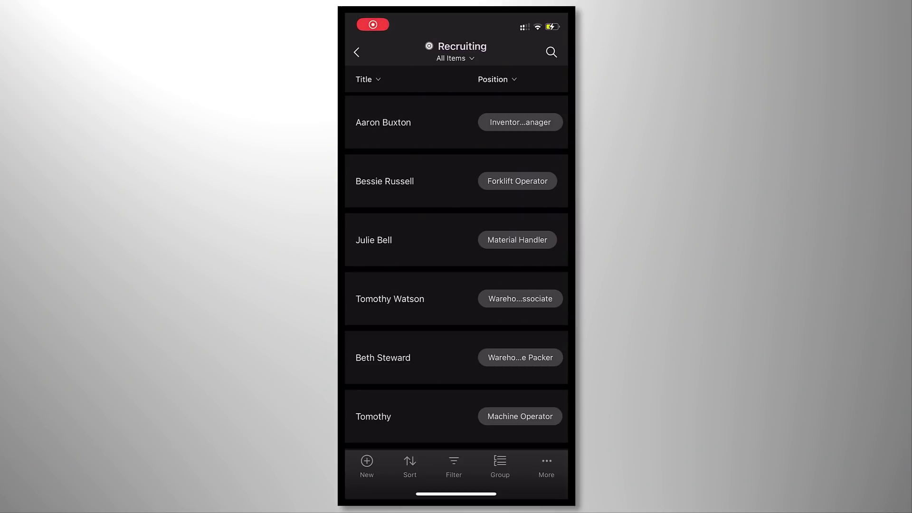
# Assign a suggested colleague as Interviewer on the first candidate's Recruiting item and save it
pyautogui.click(383, 122)
pyautogui.click(405, 315)
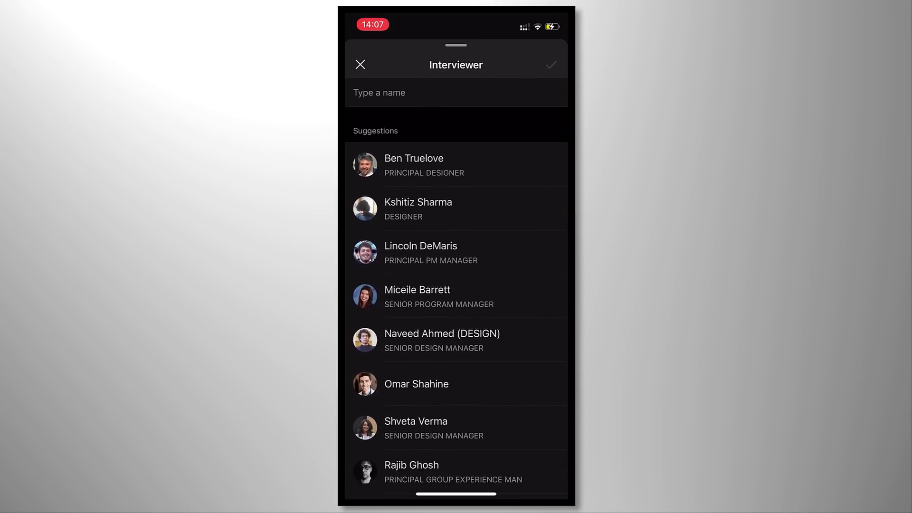
pyautogui.click(417, 384)
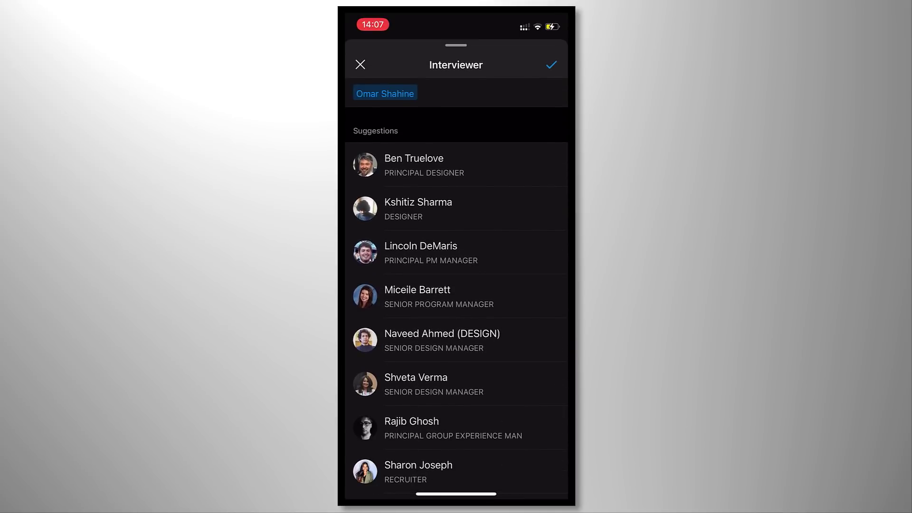
pyautogui.click(551, 65)
pyautogui.click(551, 59)
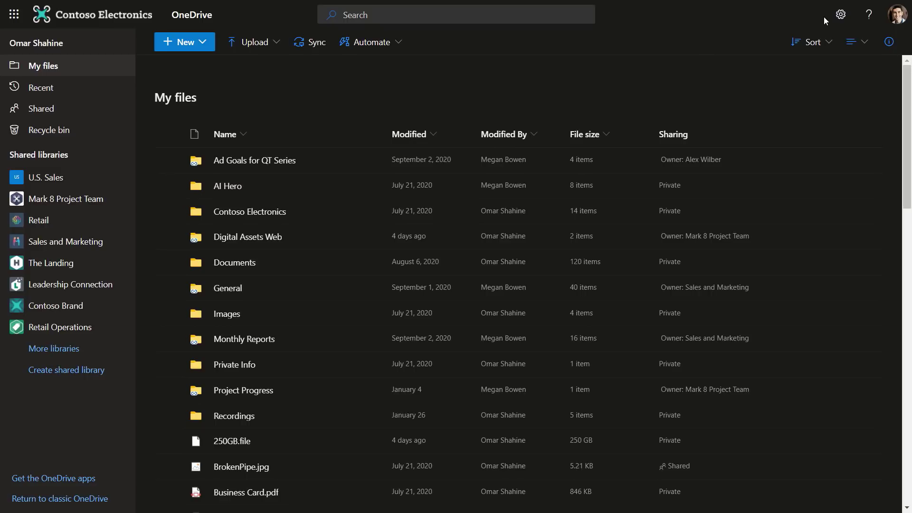
# Turn off Dark Mode in OneDrive Settings and close the Settings pane
pyautogui.click(841, 15)
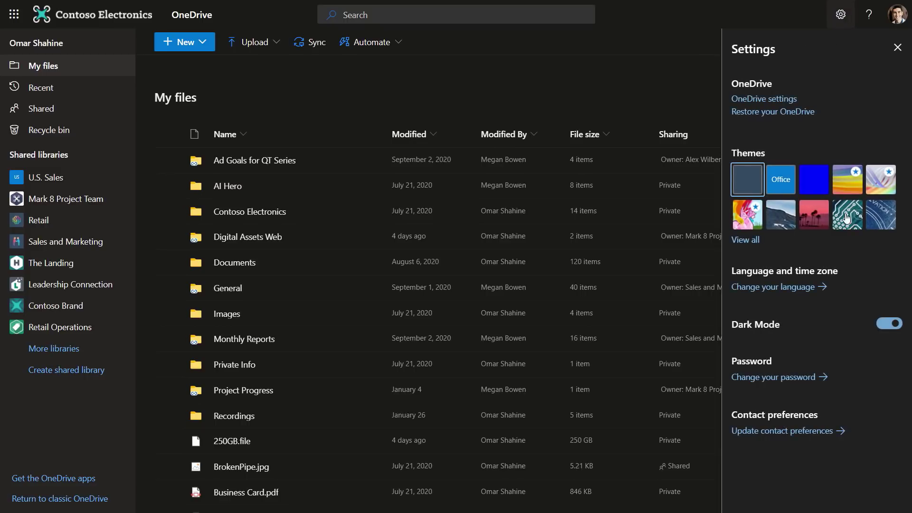
pyautogui.click(896, 330)
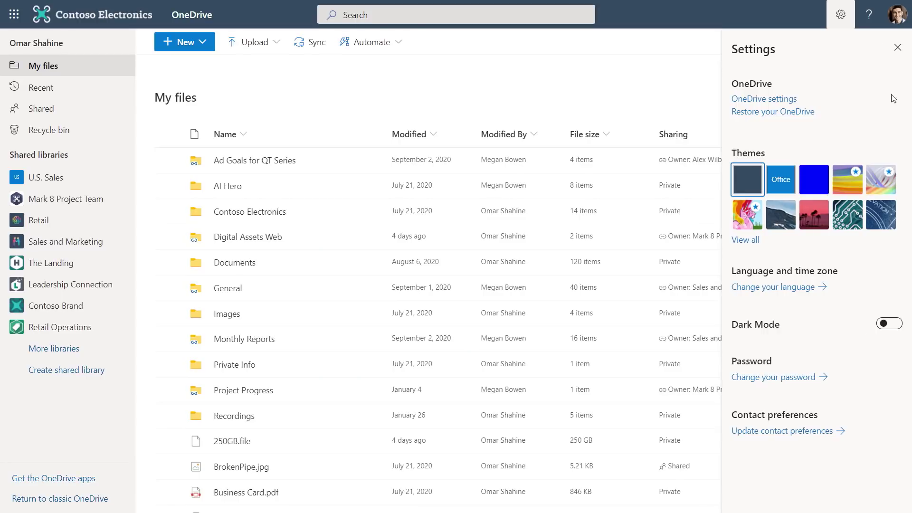
pyautogui.click(898, 48)
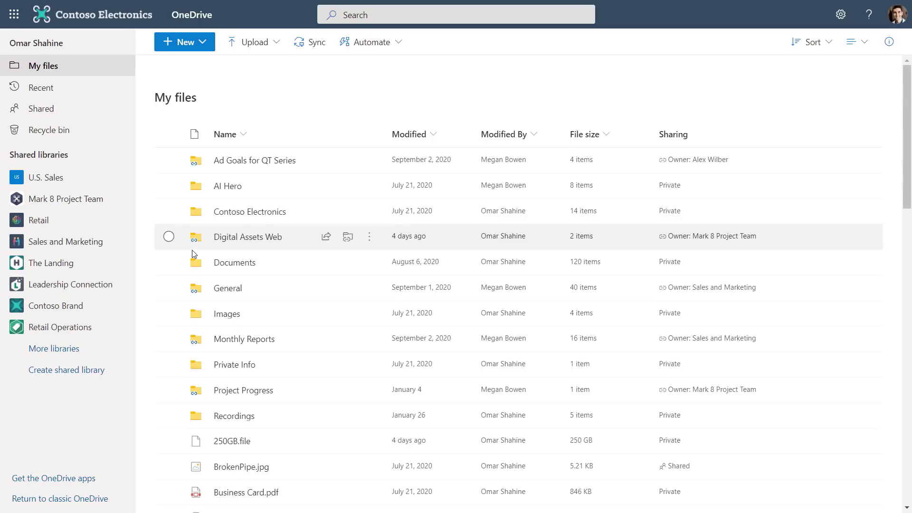
# Create the shared library 'Mechanics Lib' with two suggested colleagues added as members
pyautogui.click(83, 369)
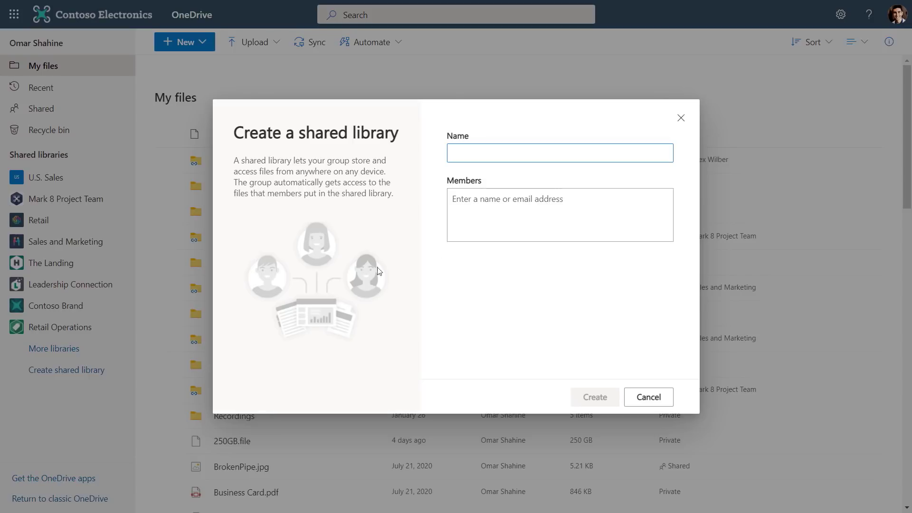
pyautogui.click(482, 151)
pyautogui.write('Mechanics Lib')
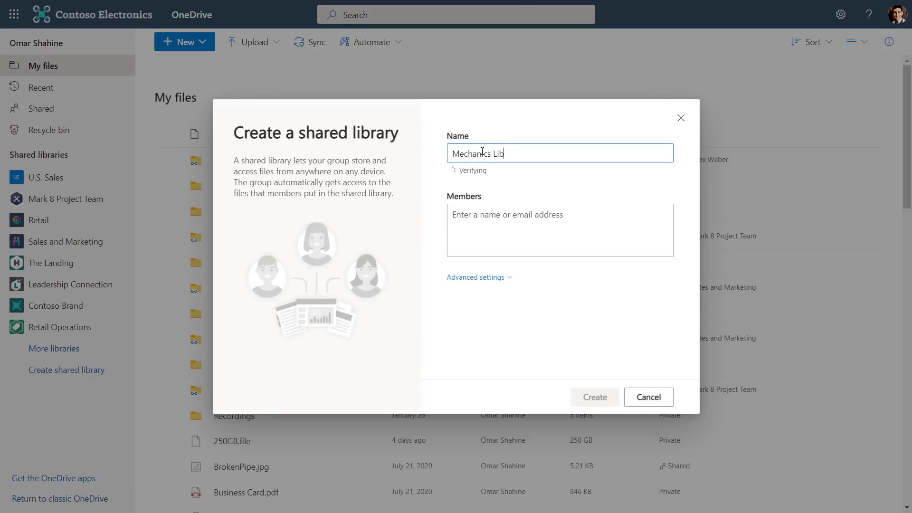
pyautogui.click(457, 220)
pyautogui.write('Adele')
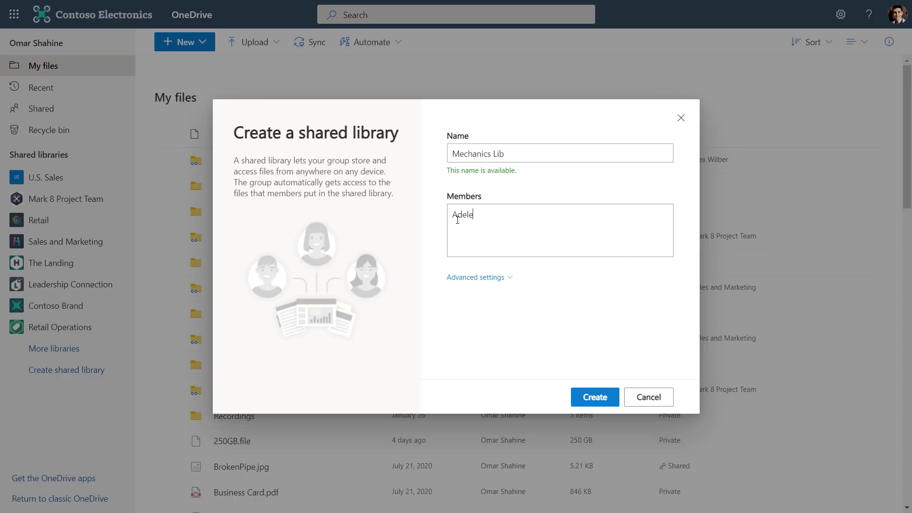
pyautogui.click(494, 268)
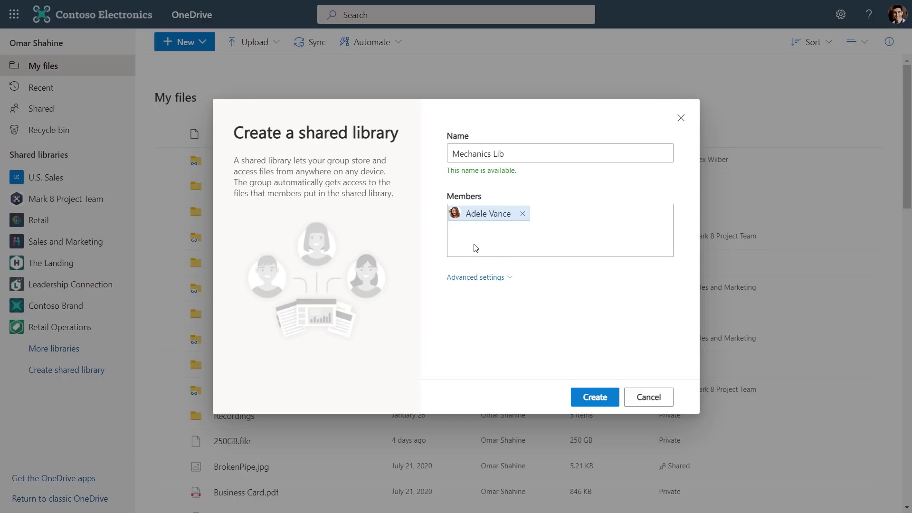
pyautogui.write('nest')
pyautogui.click(494, 270)
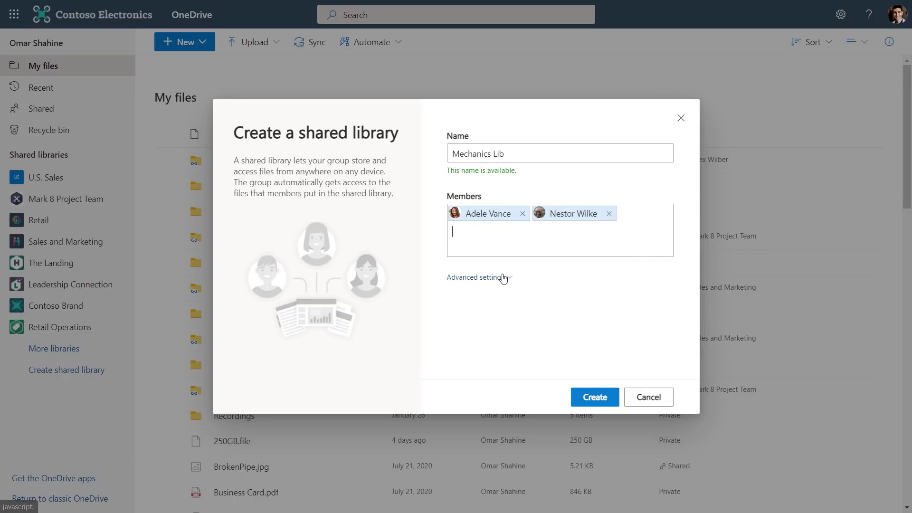
pyautogui.click(586, 402)
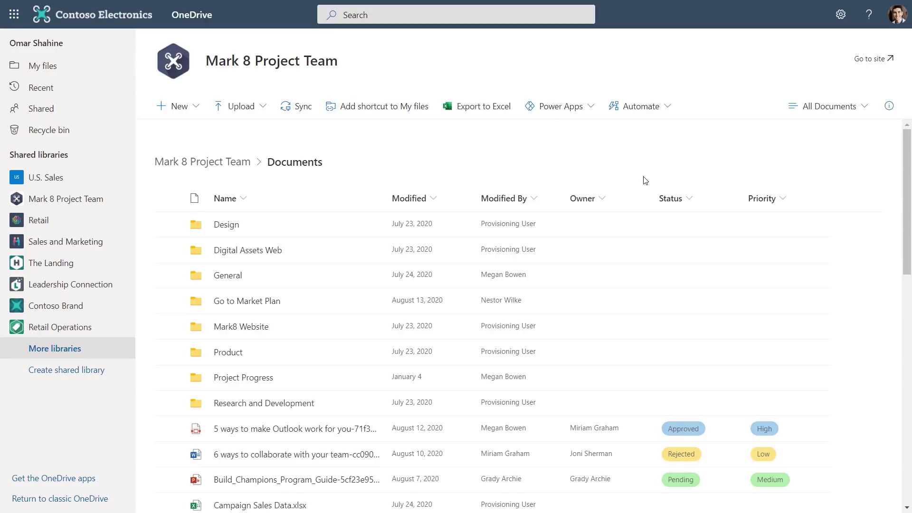
# Filter the Mark 8 Project Team library's Status column to show only Approved documents
pyautogui.click(670, 198)
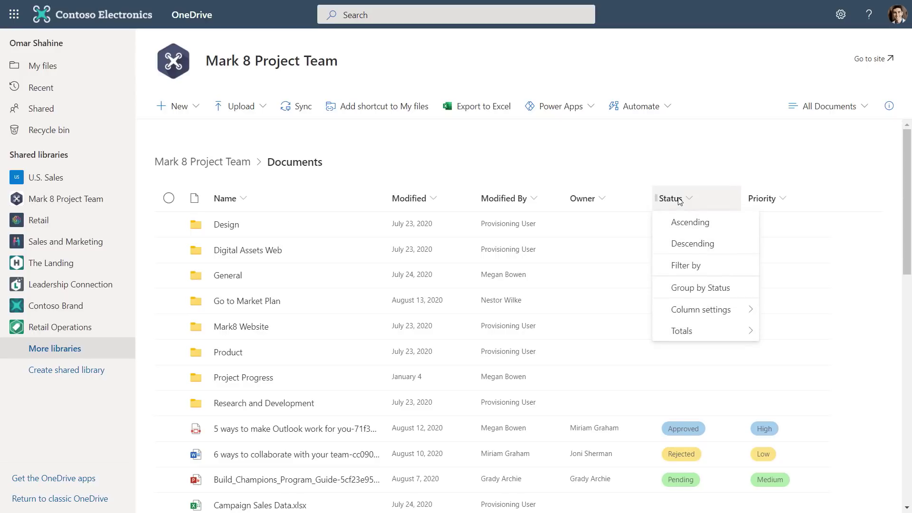
pyautogui.click(689, 264)
pyautogui.click(756, 66)
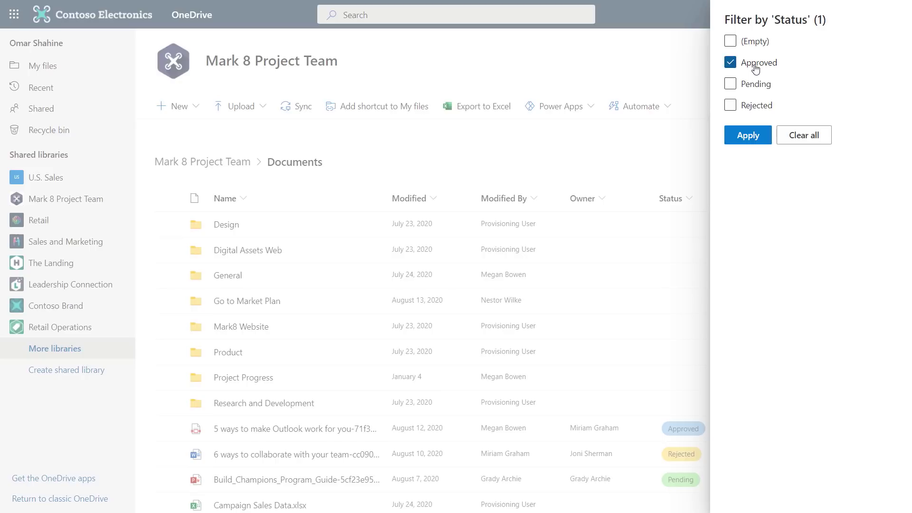
pyautogui.click(753, 137)
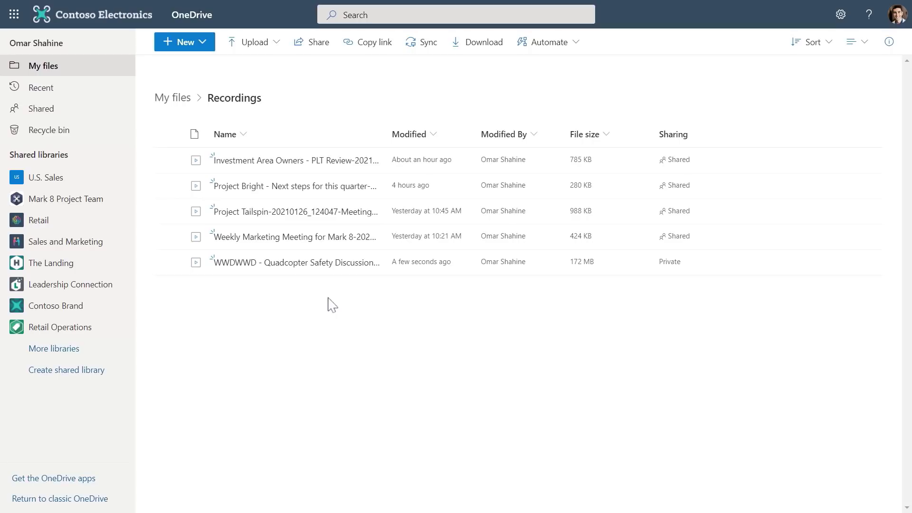
# Play the 'WWDWWD - Quadcopter Safety Discussion' meeting recording
pyautogui.click(328, 264)
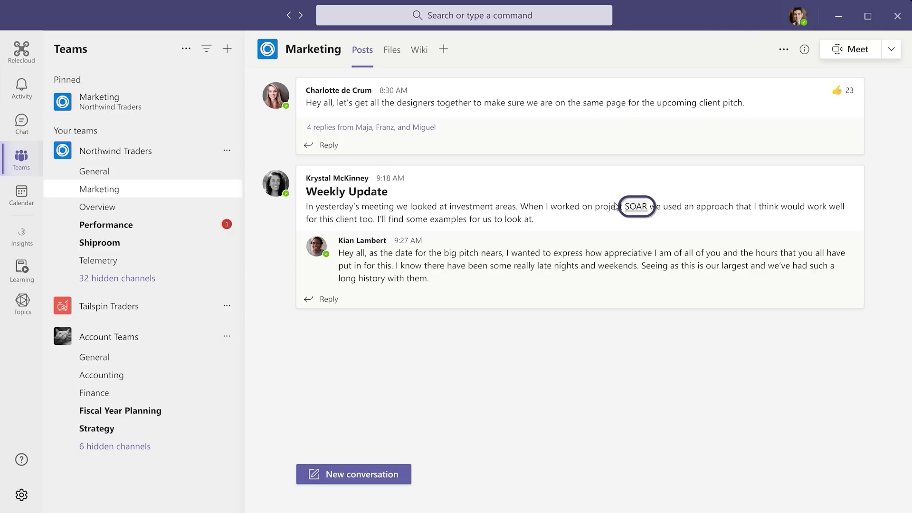
# Open the SOAR topic page from its topic card and scroll down to Questions and answers
pyautogui.moveTo(640, 208)
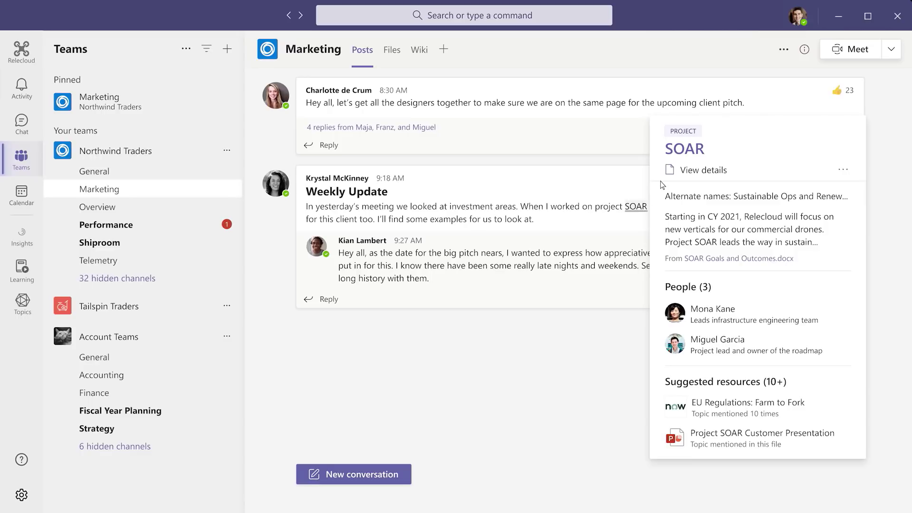
pyautogui.click(693, 152)
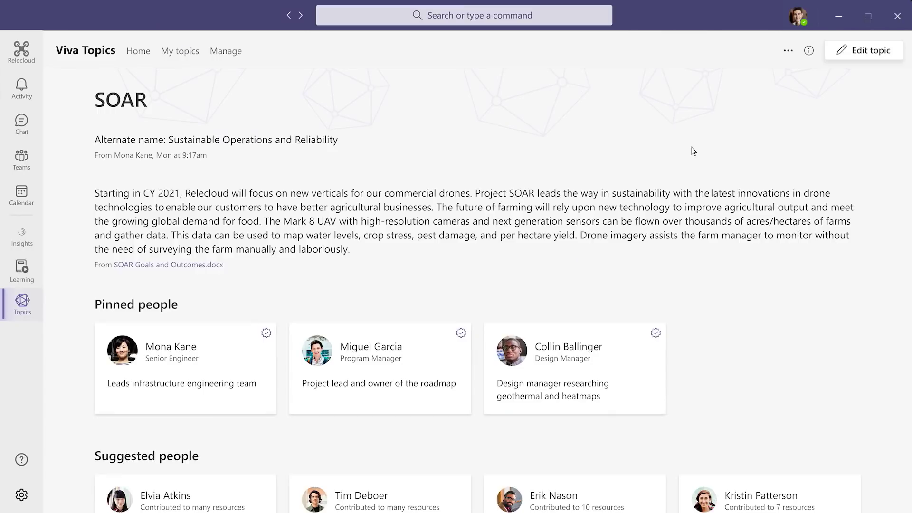
pyautogui.scroll(-4, 693, 151)
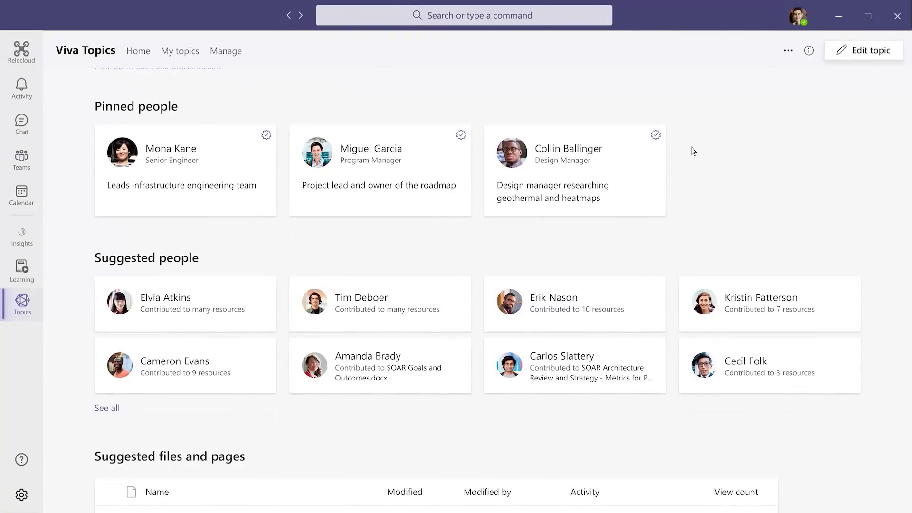
pyautogui.scroll(-6, 694, 151)
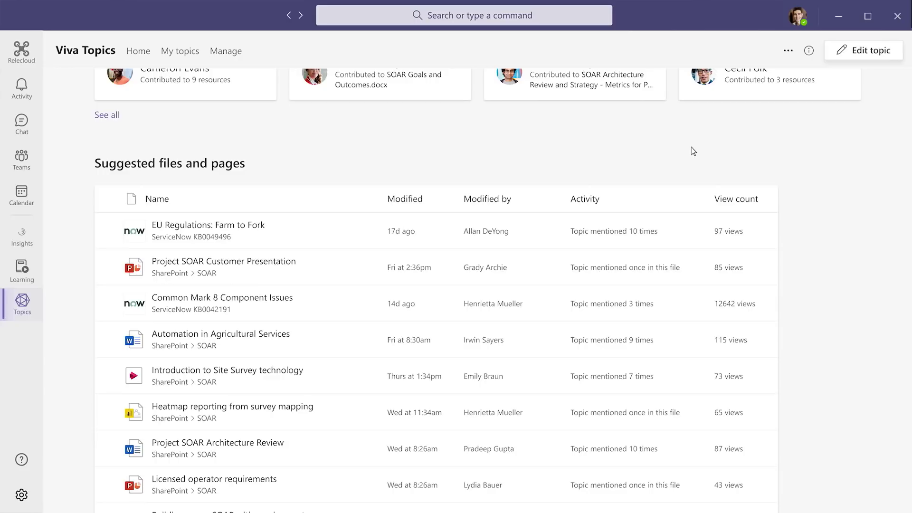
pyautogui.scroll(-12, 693, 151)
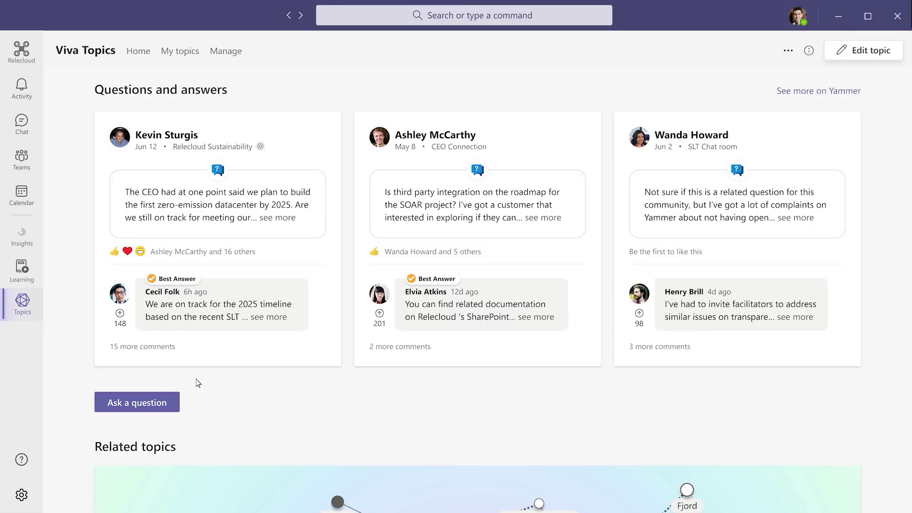
# Post the question 'Which countries are next for Project SOAR launches in 2021?' on the SOAR topic
pyautogui.click(160, 401)
pyautogui.write('Which countries')
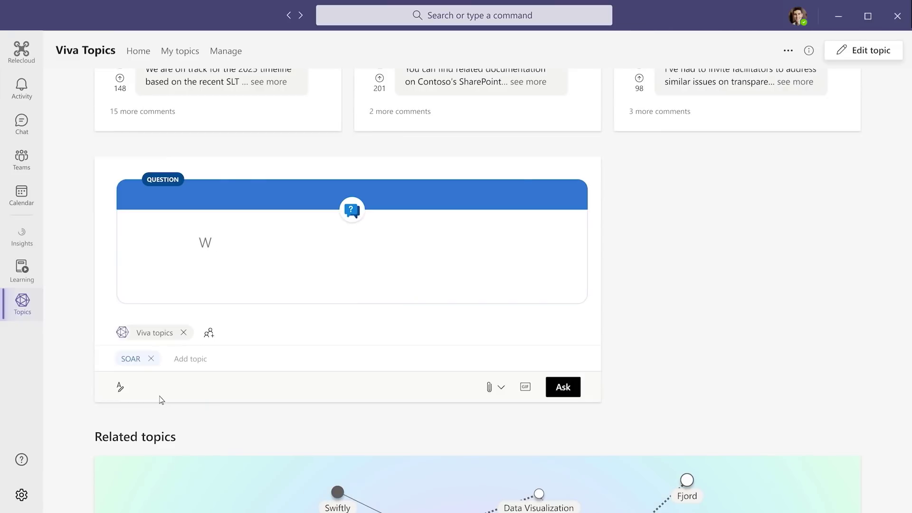
pyautogui.write(' are next for Project SOAR launches in 2021?')
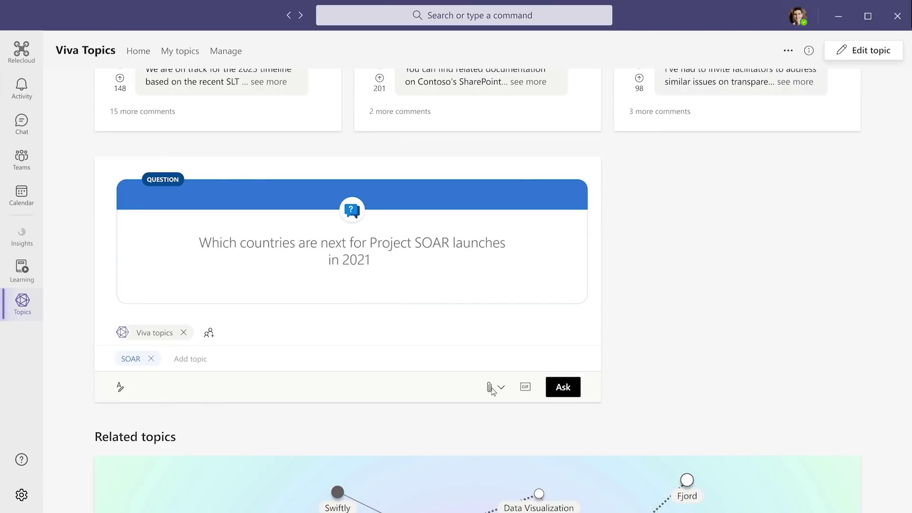
pyautogui.click(569, 388)
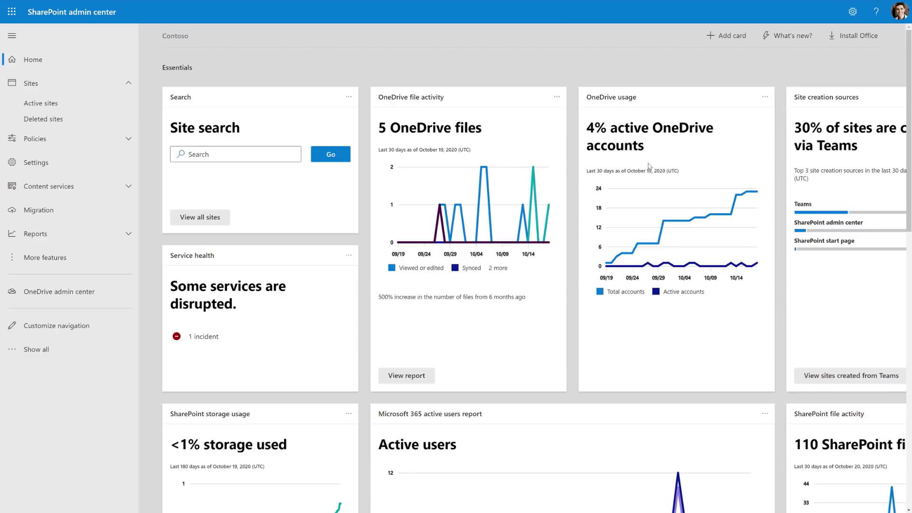
pyautogui.click(50, 165)
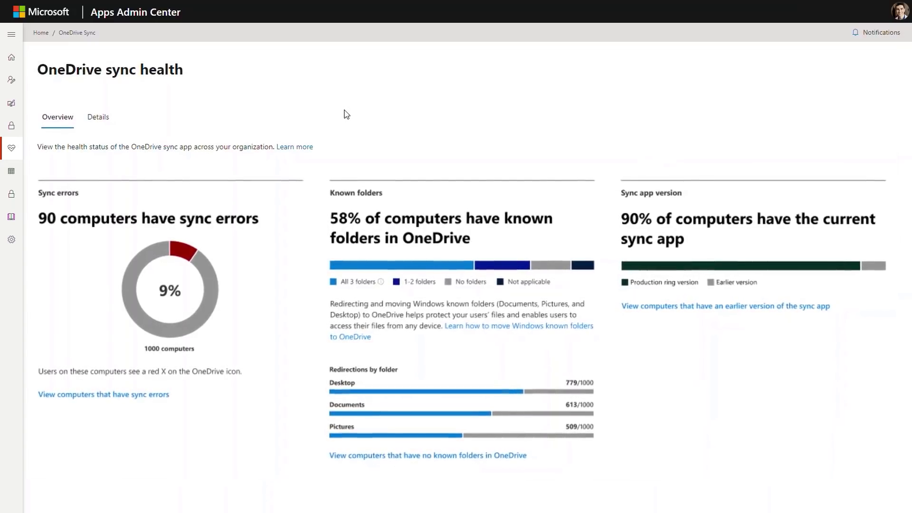
# Show the Details tab listing OneDrive sync errors, app versions and last sync times per computer
pyautogui.click(102, 120)
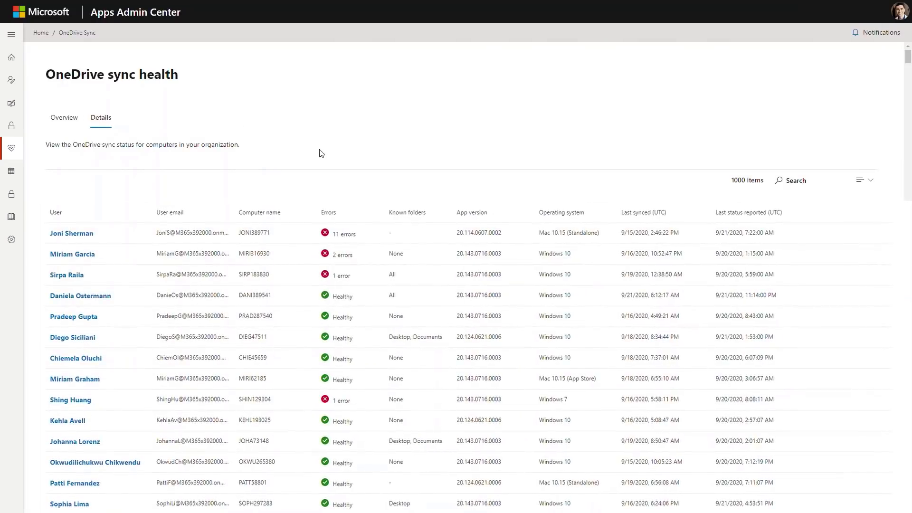